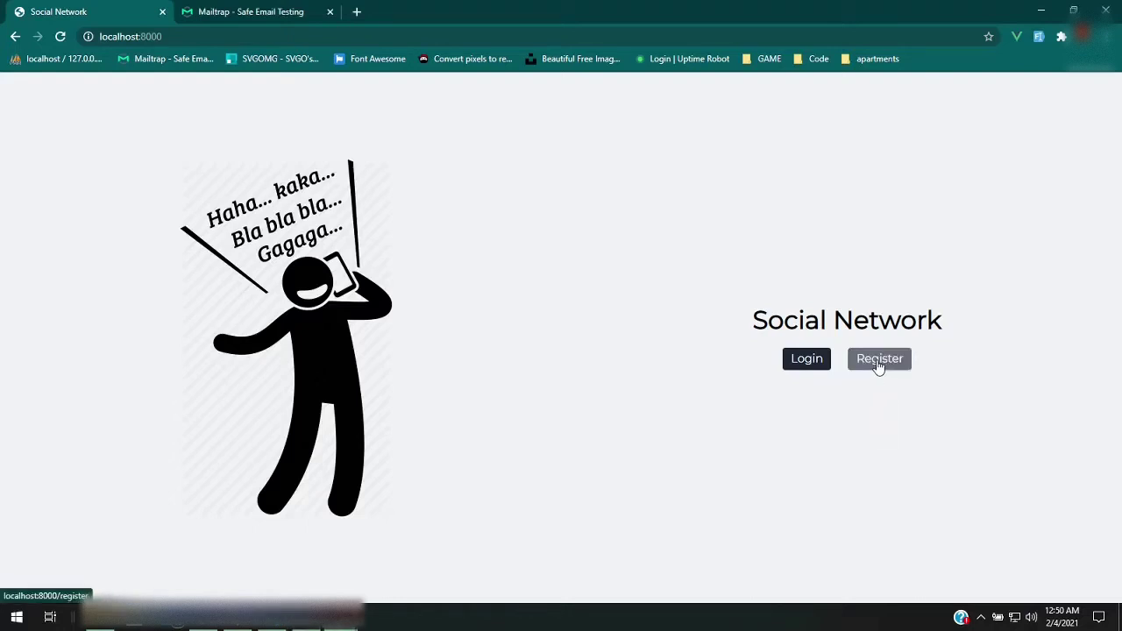
Open the sign-up form and enter name test2, username test2 and the account's e-mail address
click(879, 366)
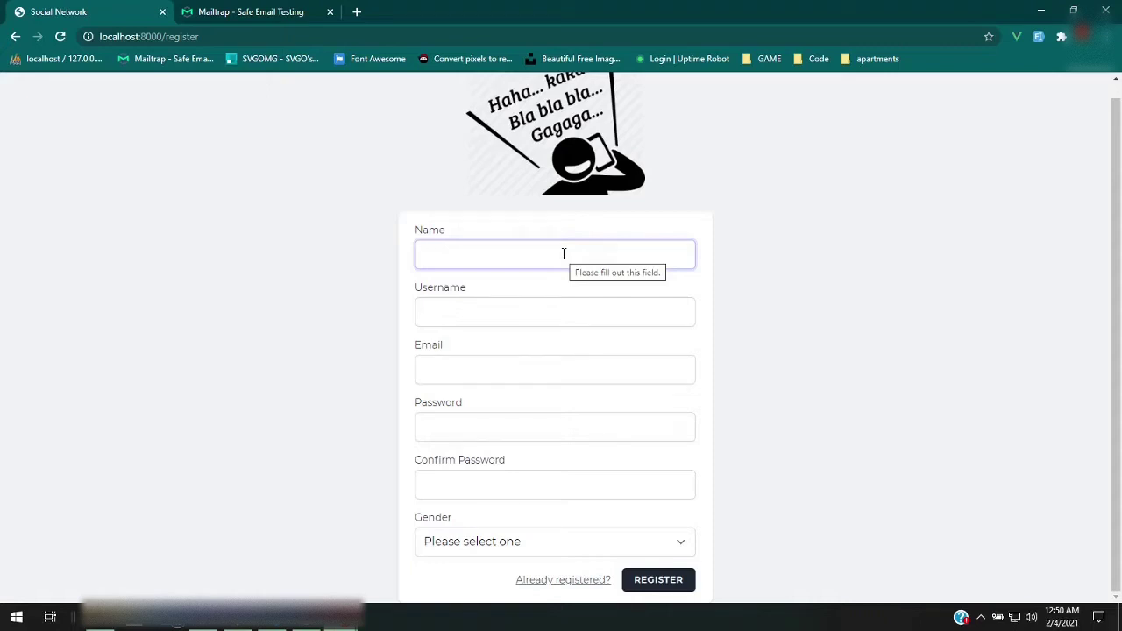
text(test)
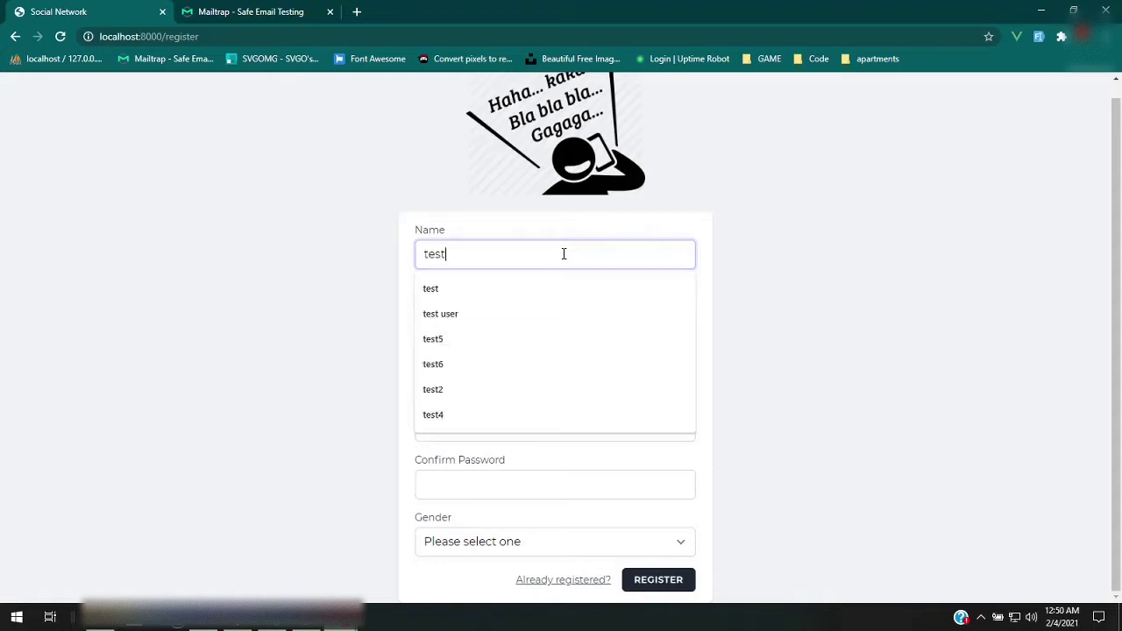
text(2)
key(Tab)
text(test2)
key(Tab)
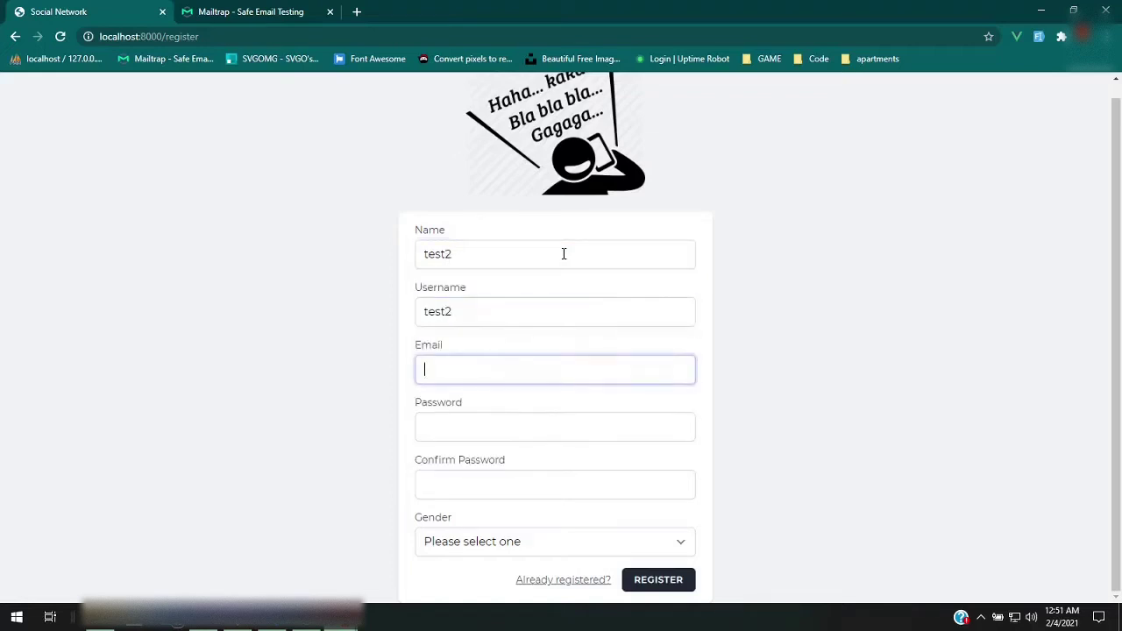
text(test)
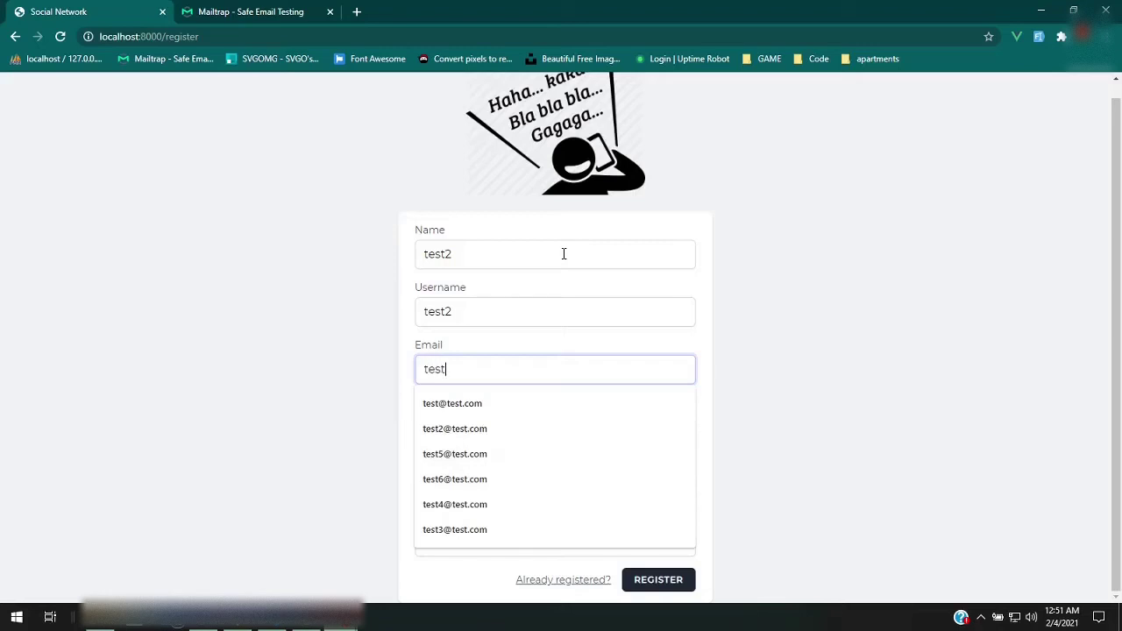
text(2@test.co)
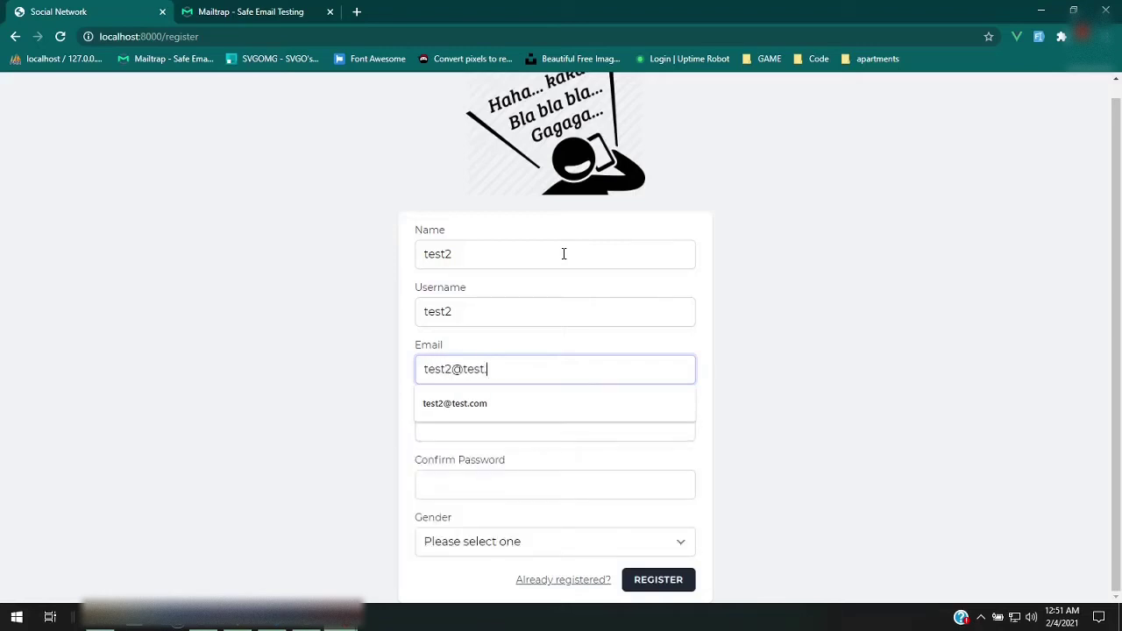
key(Tab)
click(552, 371)
text(m)
key(Tab)
Enter and confirm the account password, choose gender Female, and submit the registration
text(passw)
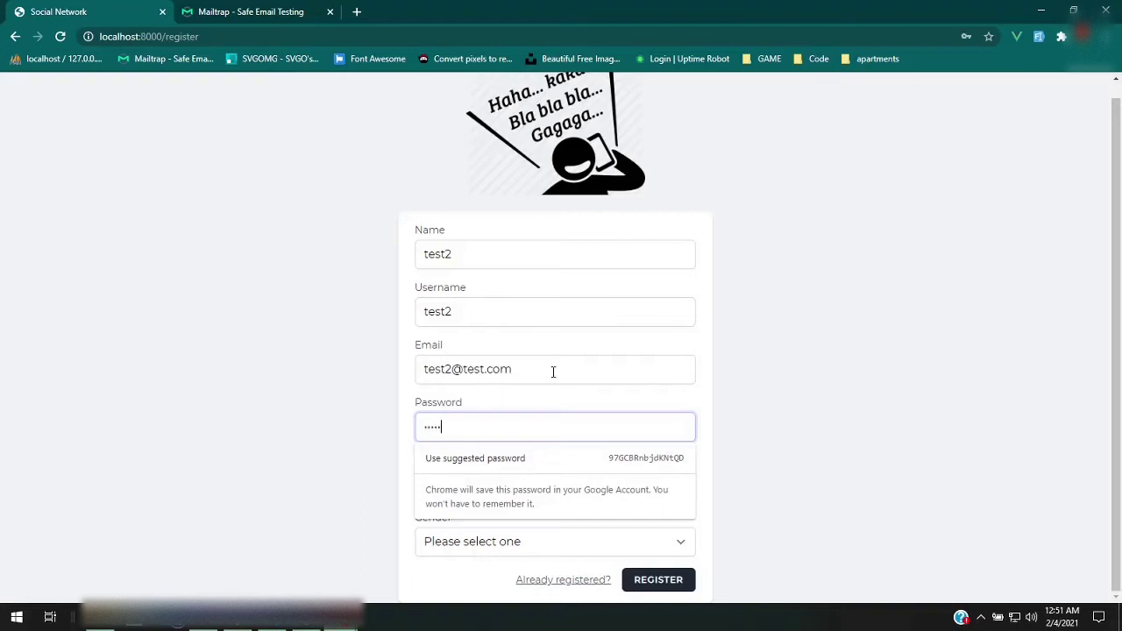
key(BackSpace)
key(BackSpace)
key(BackSpace)
key(BackSpace)
key(BackSpace)
text(password)
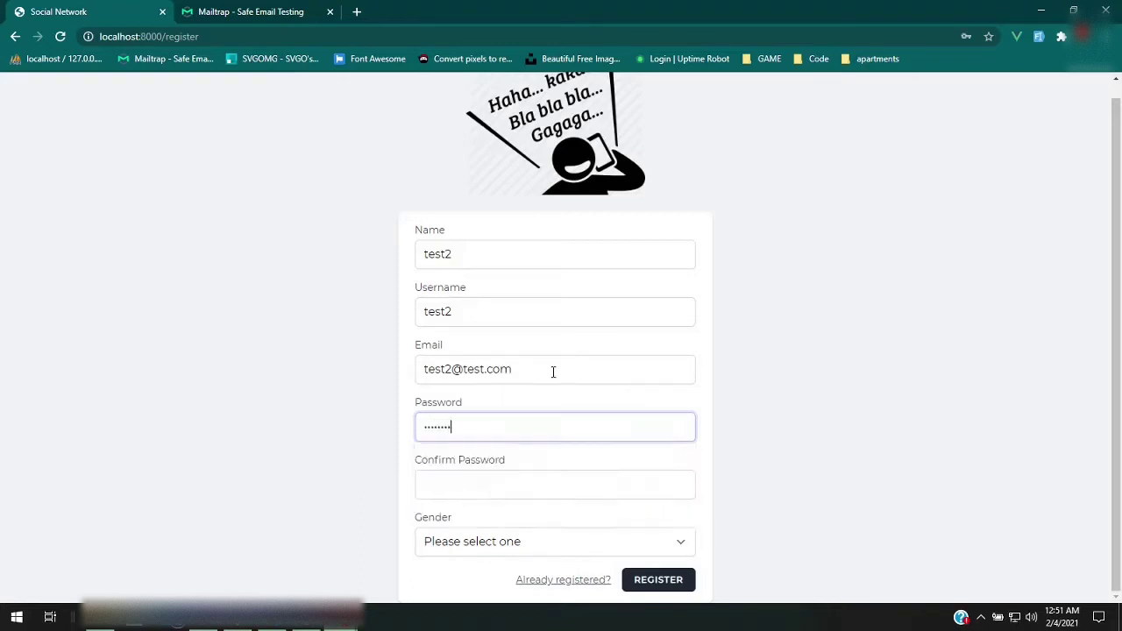
key(Tab)
text(password)
key(Tab)
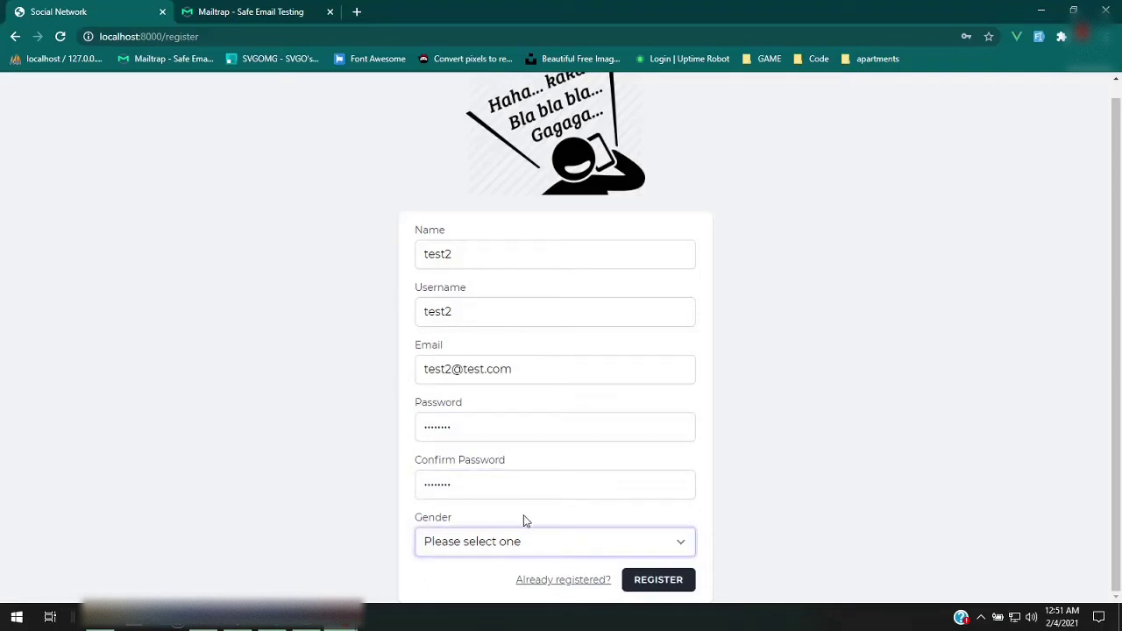
click(570, 541)
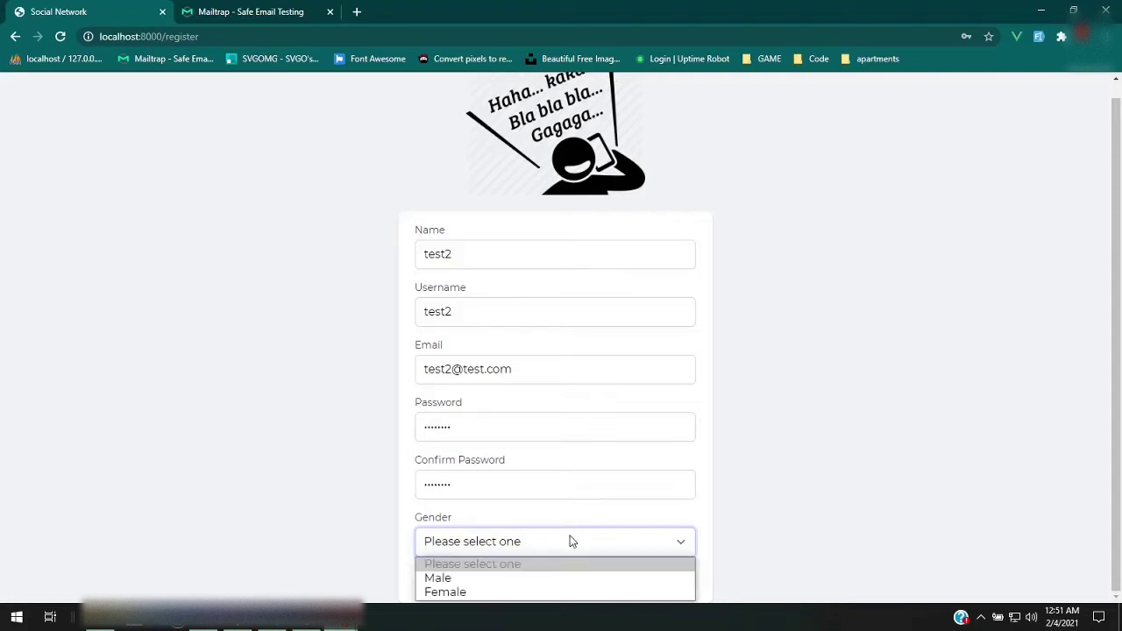
click(567, 591)
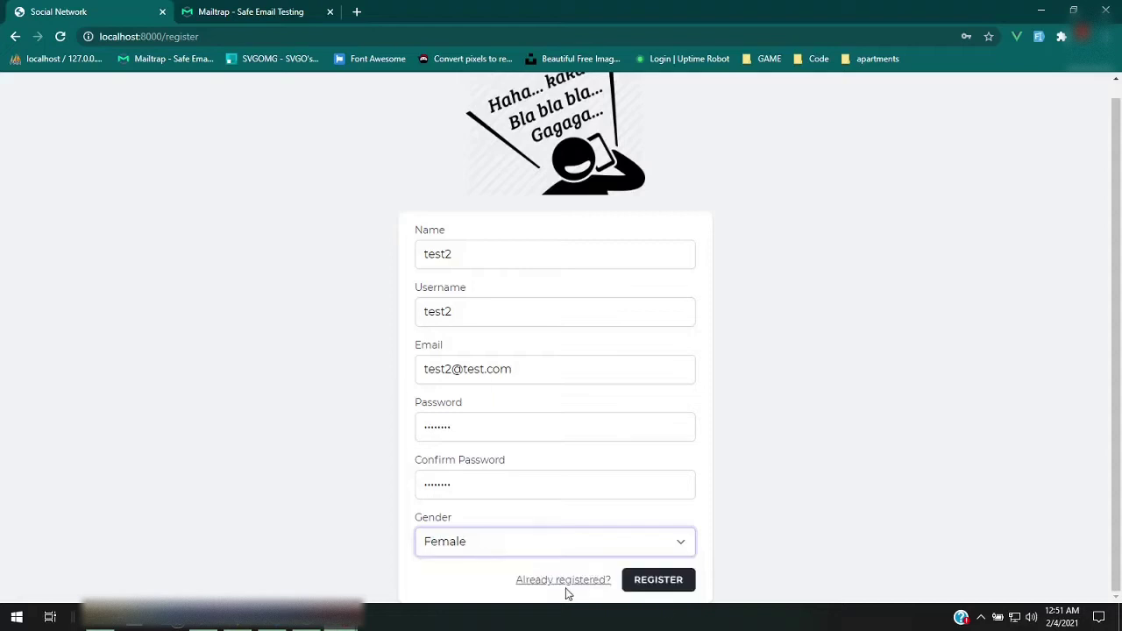
click(671, 582)
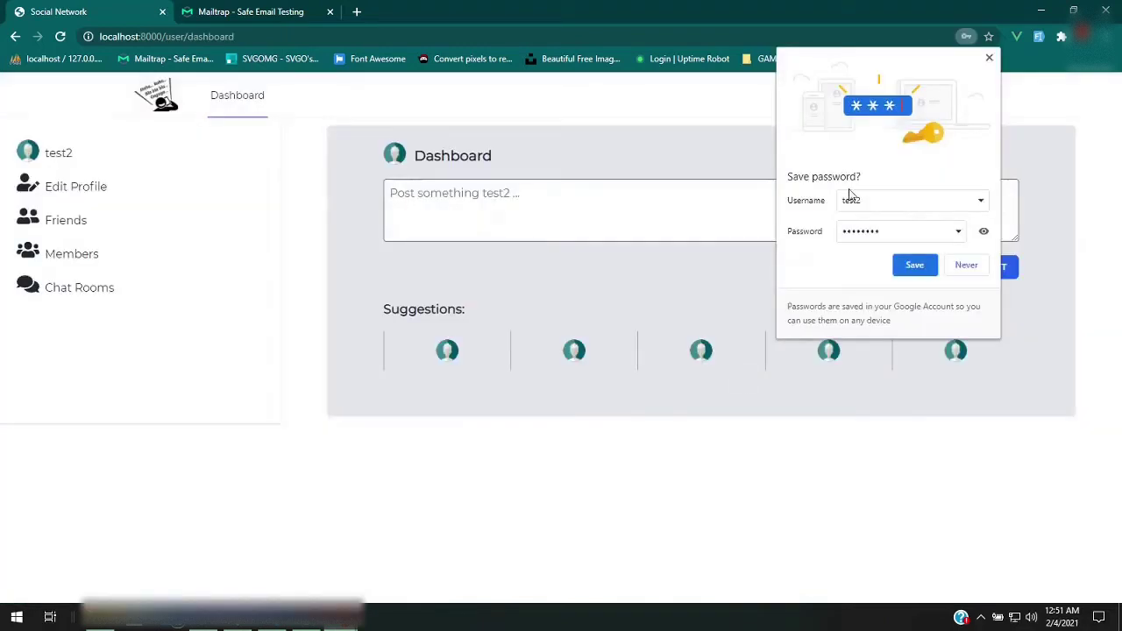
Dismiss Chrome's save-password prompt and the password breach warning on the new dashboard
click(989, 57)
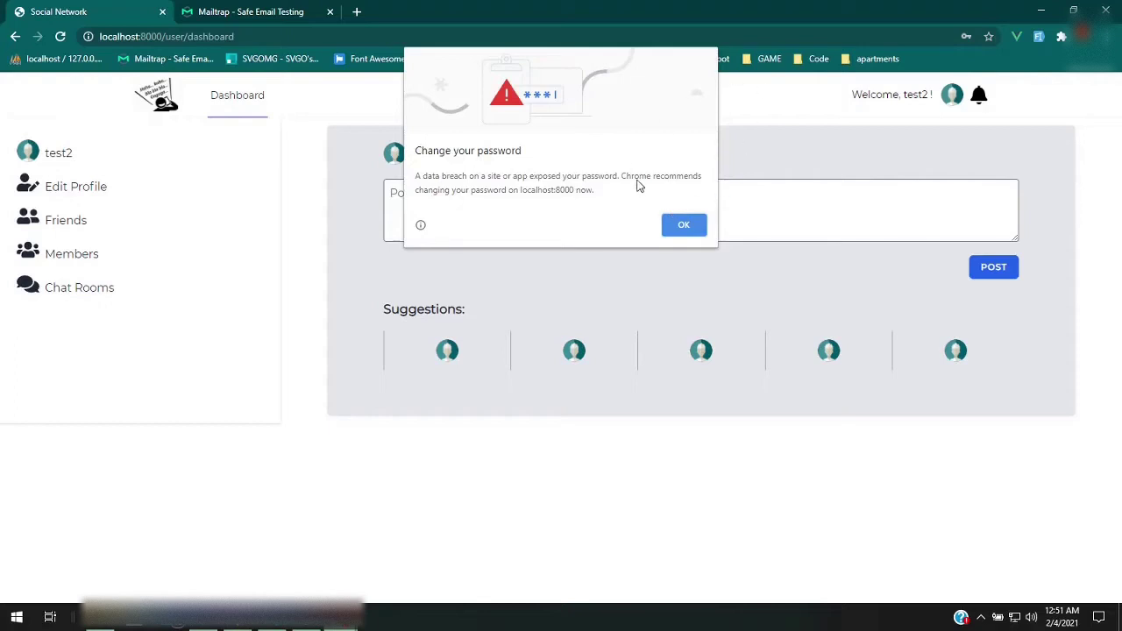
click(682, 223)
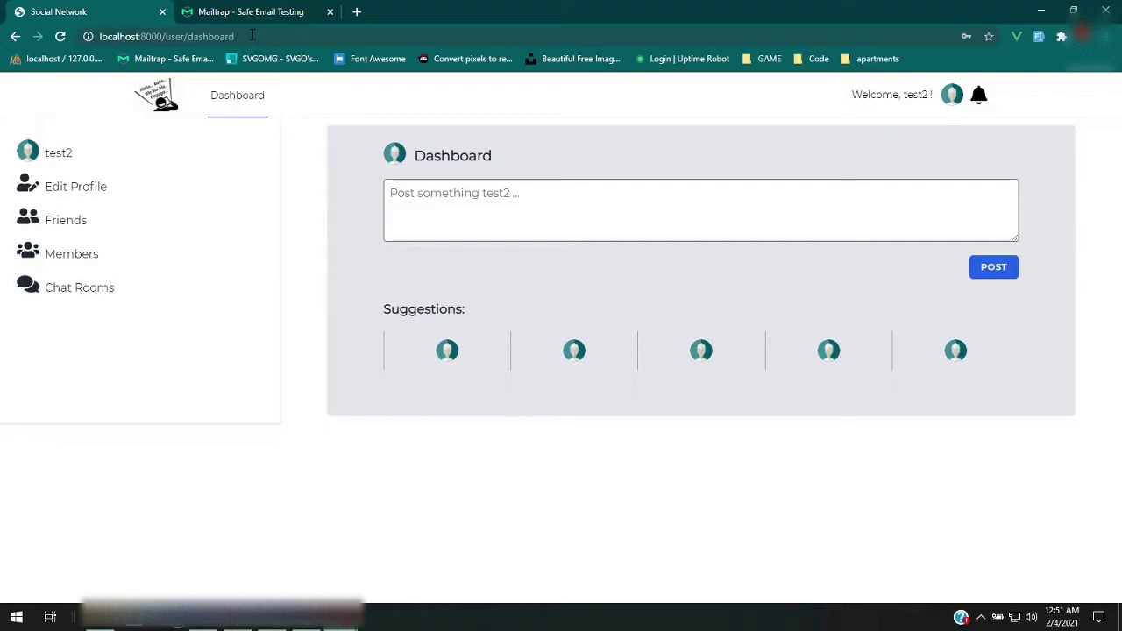
drag(252, 36, 171, 36)
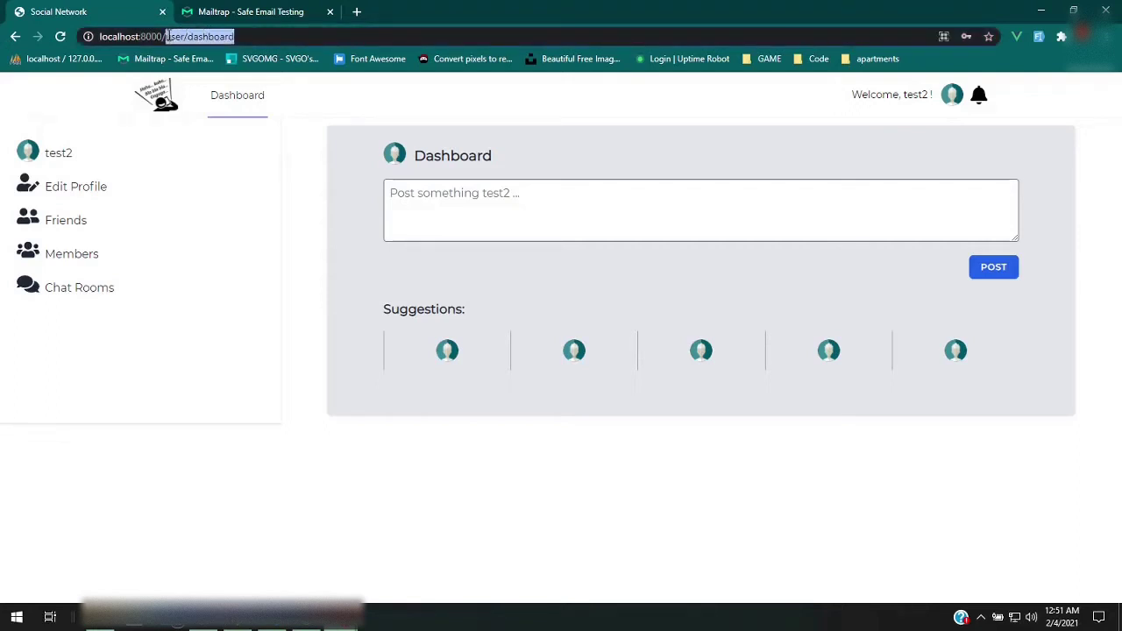
click(199, 36)
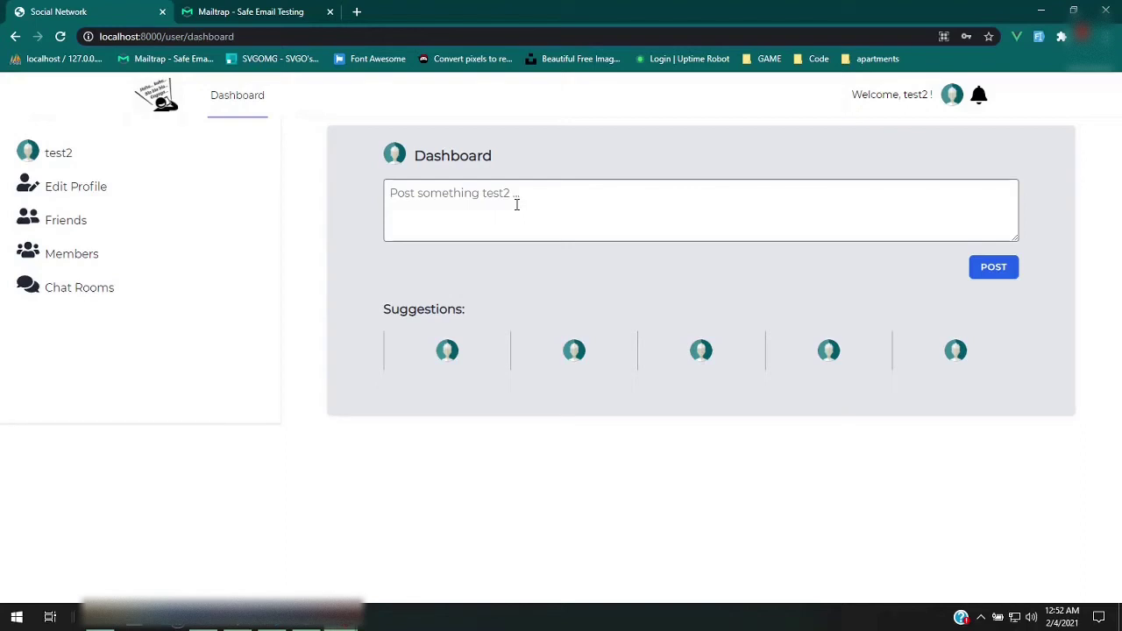
Snap test2's window to the right half and jokuneva's window to the left half
key(super+Right)
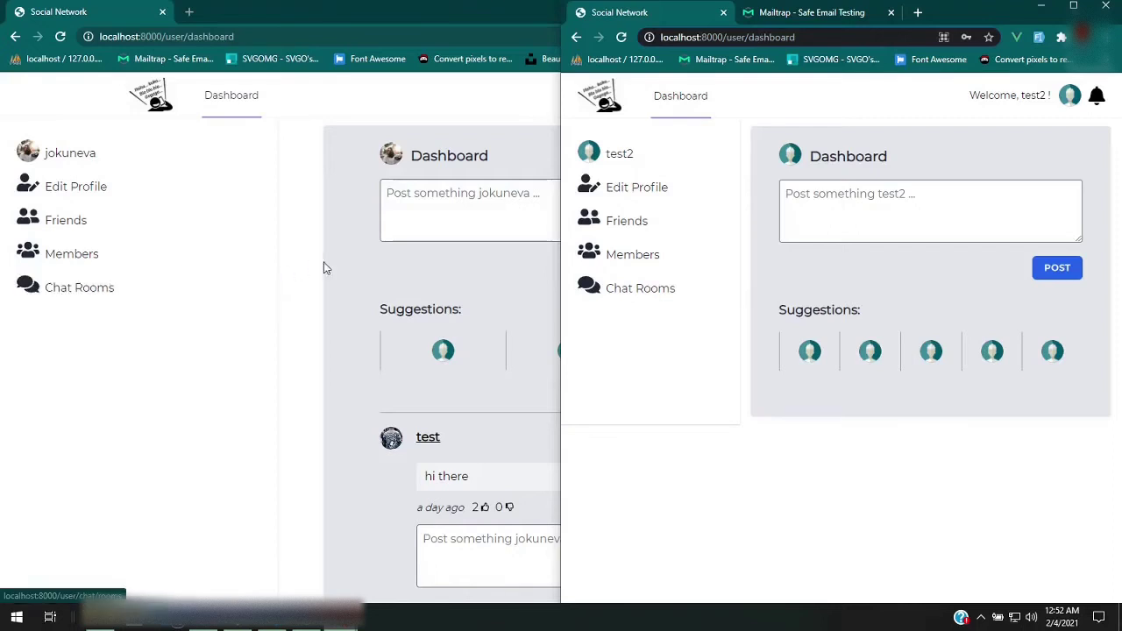
click(363, 268)
key(super+Left)
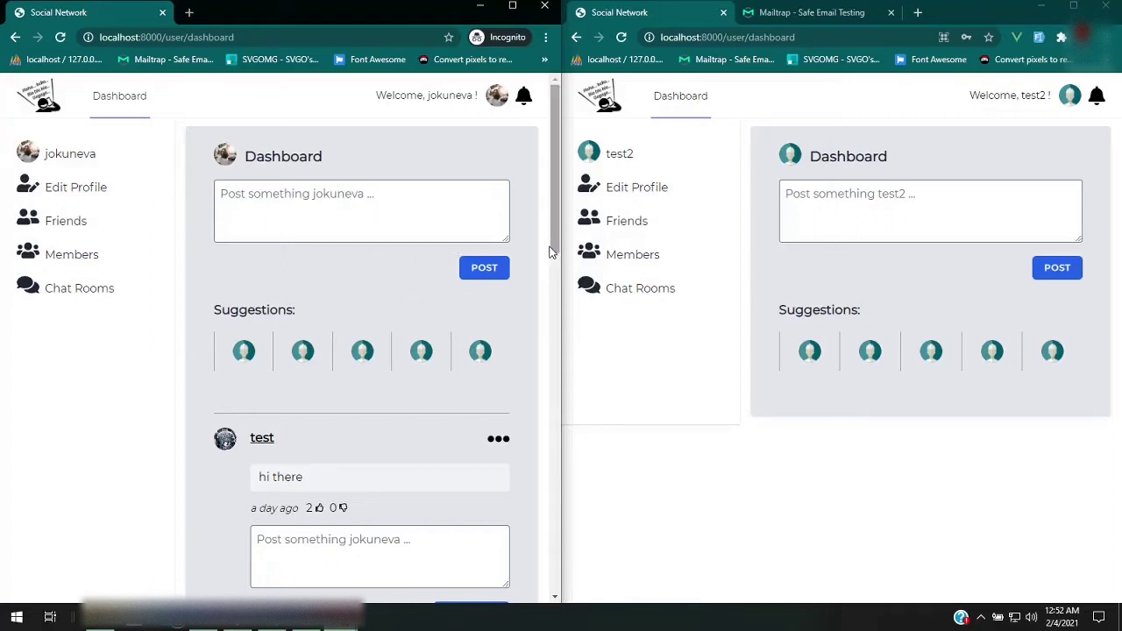
Scroll through jokuneva's feed, then click into test2's post box
scroll(549, 249, down, 2)
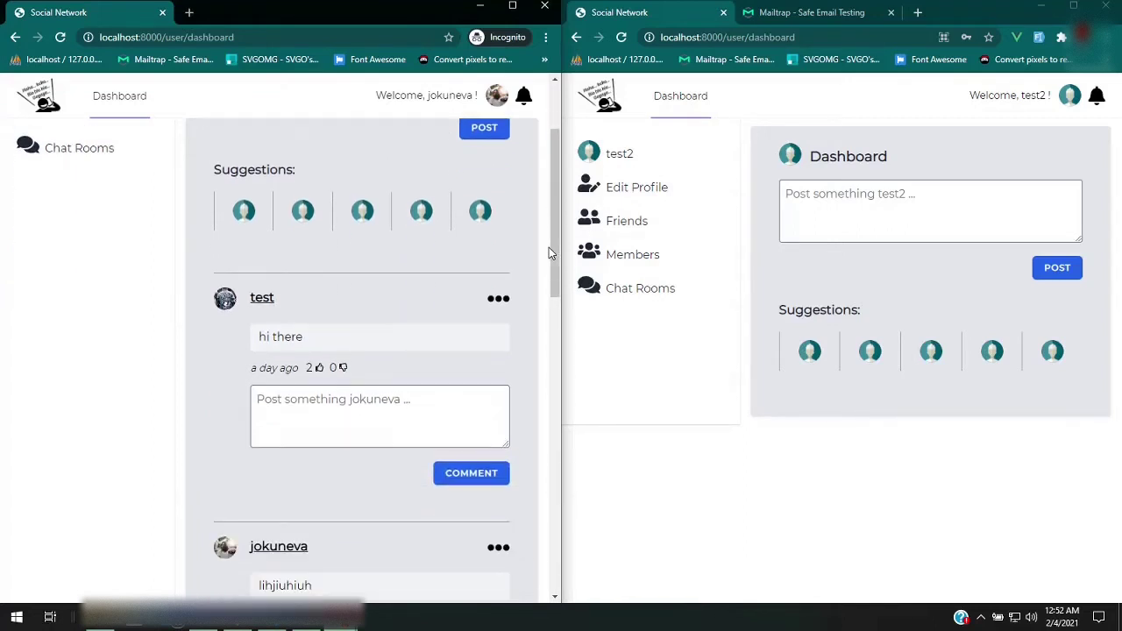
scroll(549, 249, down, 3)
scroll(549, 252, down, 5)
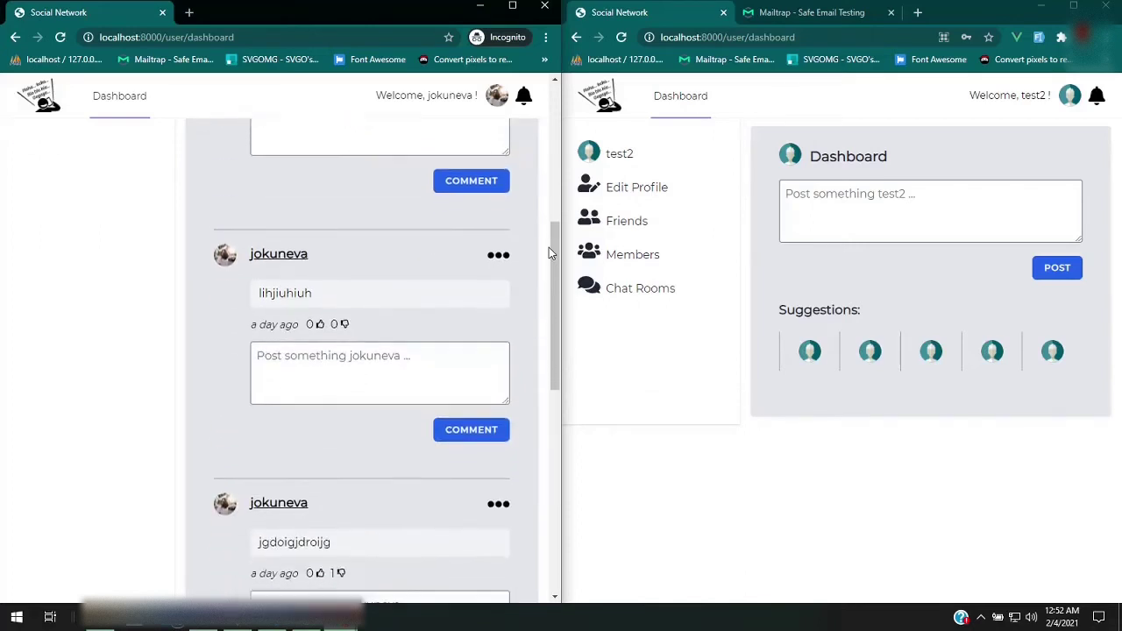
scroll(549, 251, up, 4)
scroll(549, 248, up, 6)
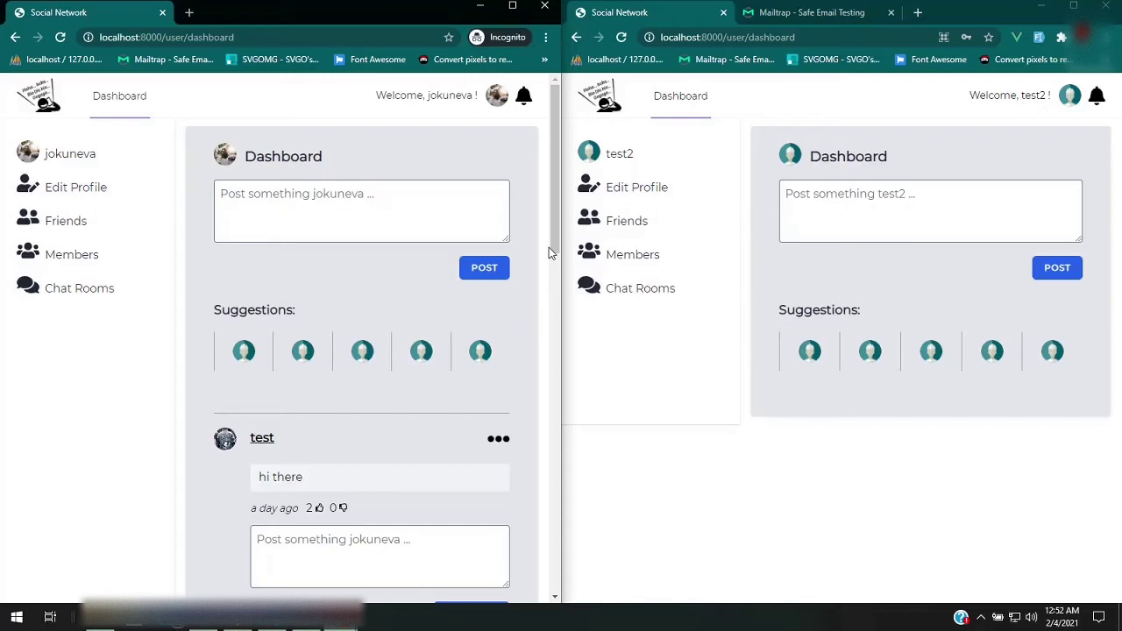
click(827, 208)
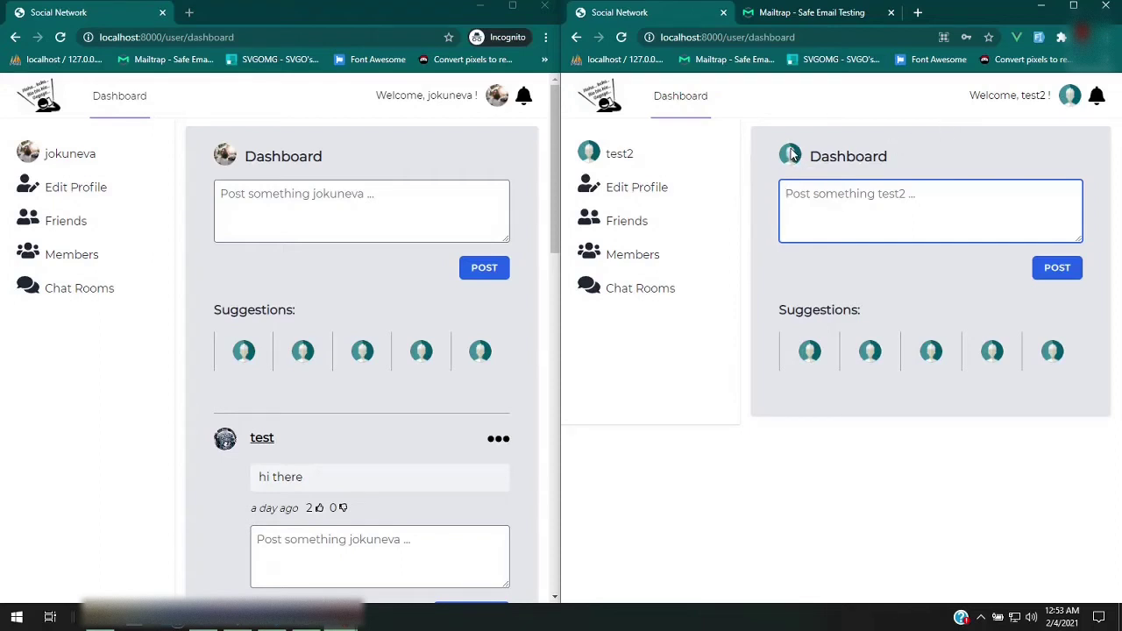
Upload a person's photo as test2's profile picture on the Profile page and save
click(1069, 101)
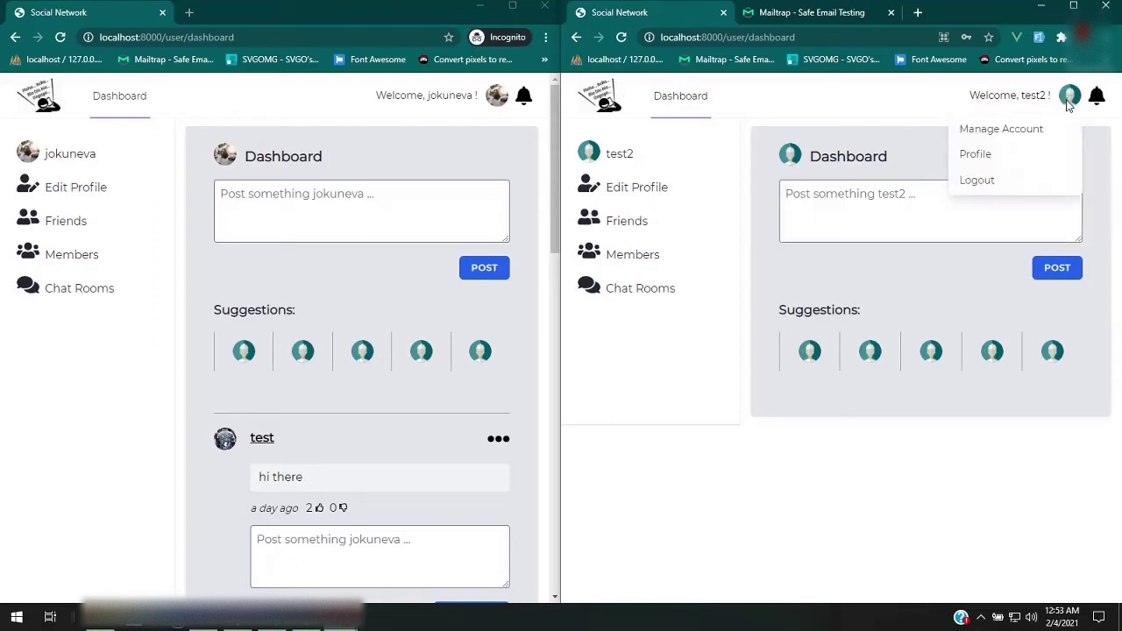
click(1008, 156)
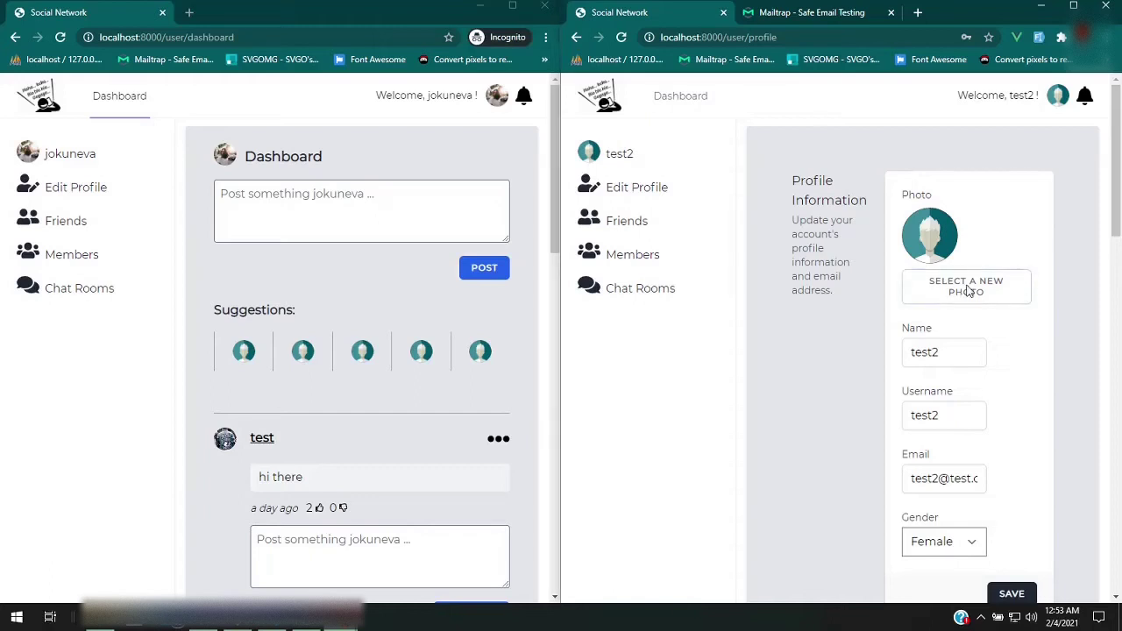
click(947, 292)
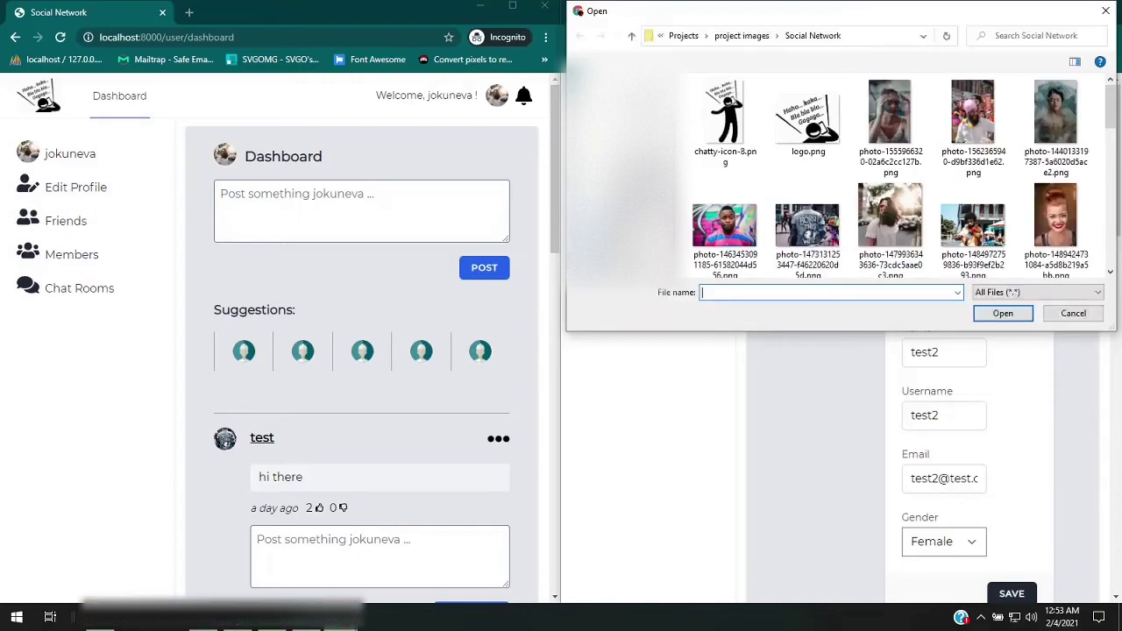
click(726, 232)
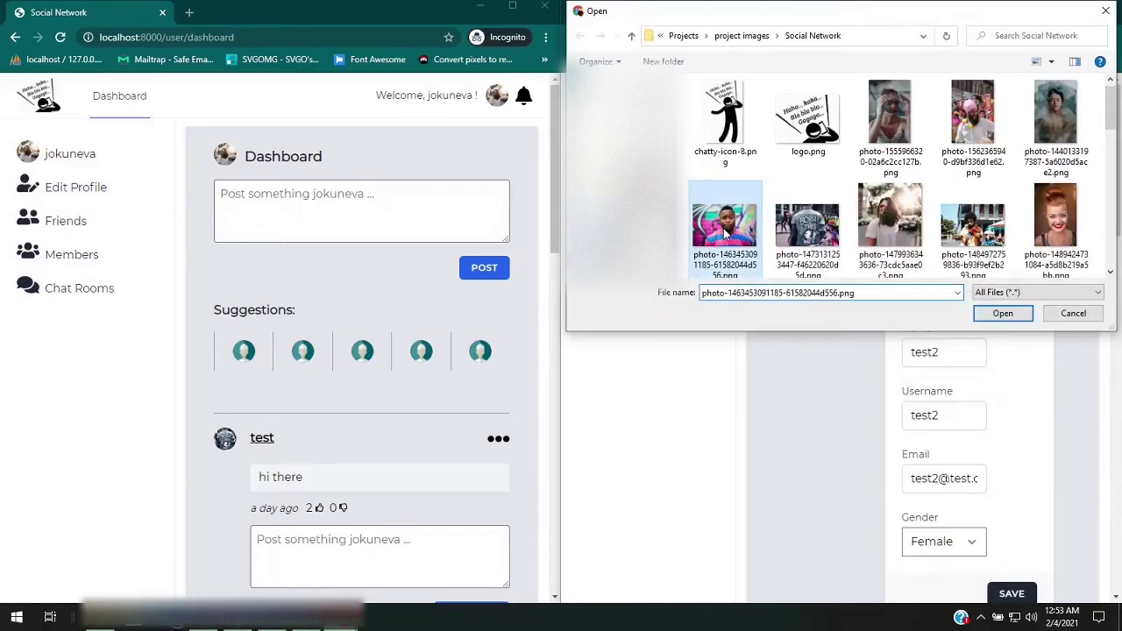
click(1013, 313)
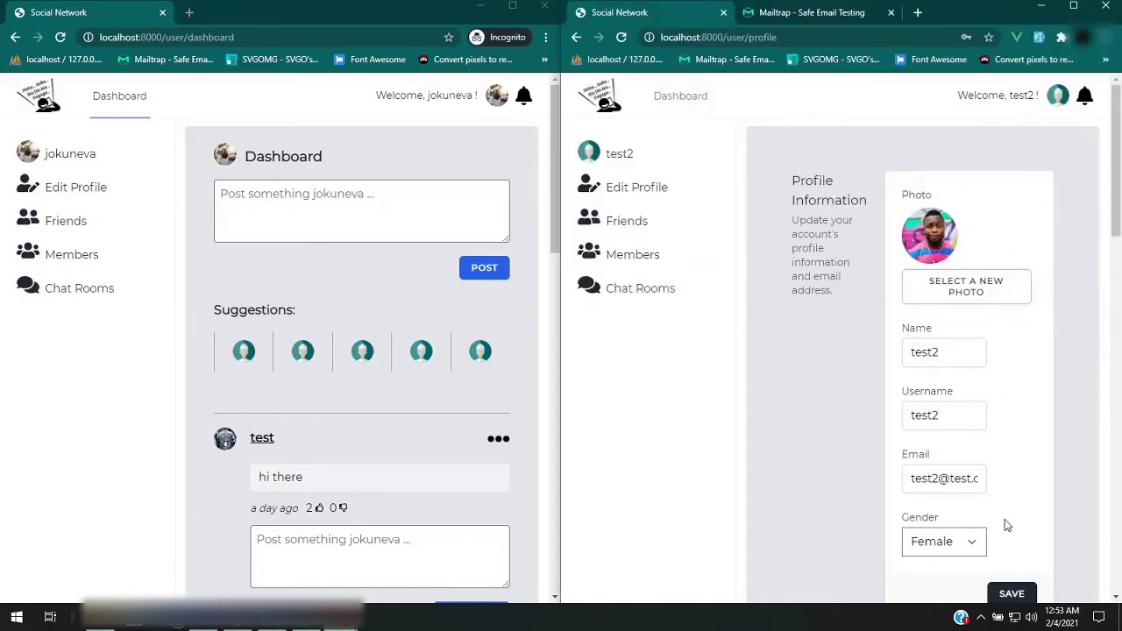
click(1022, 594)
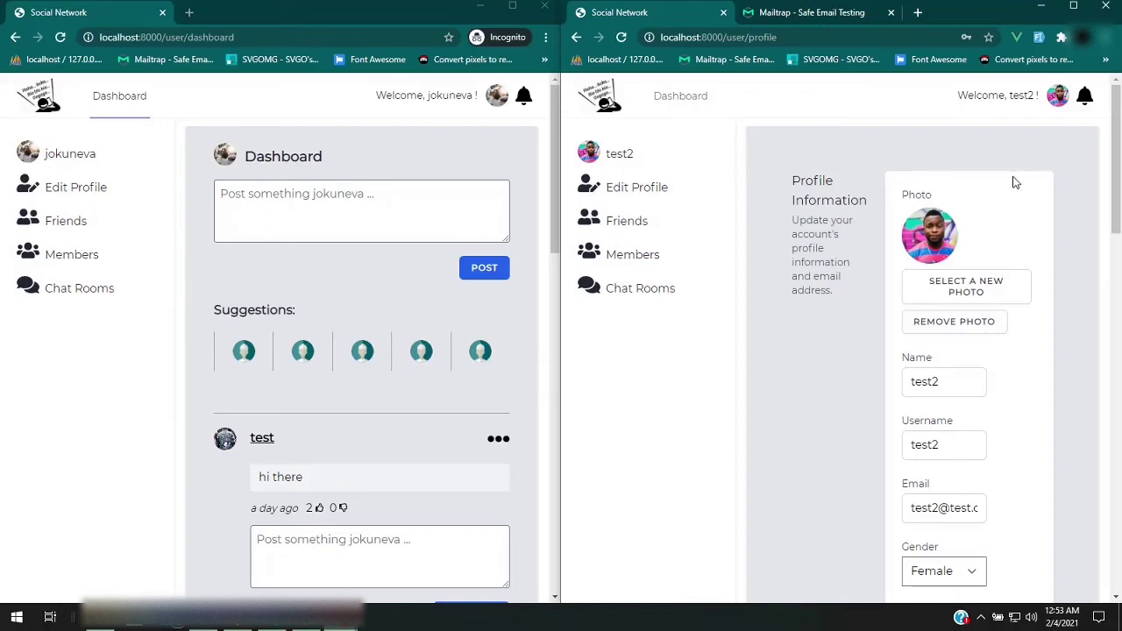
Scroll down through test2's Two Factor, Browser Sessions and Delete Account settings, then back up
scroll(1015, 183, down, 1)
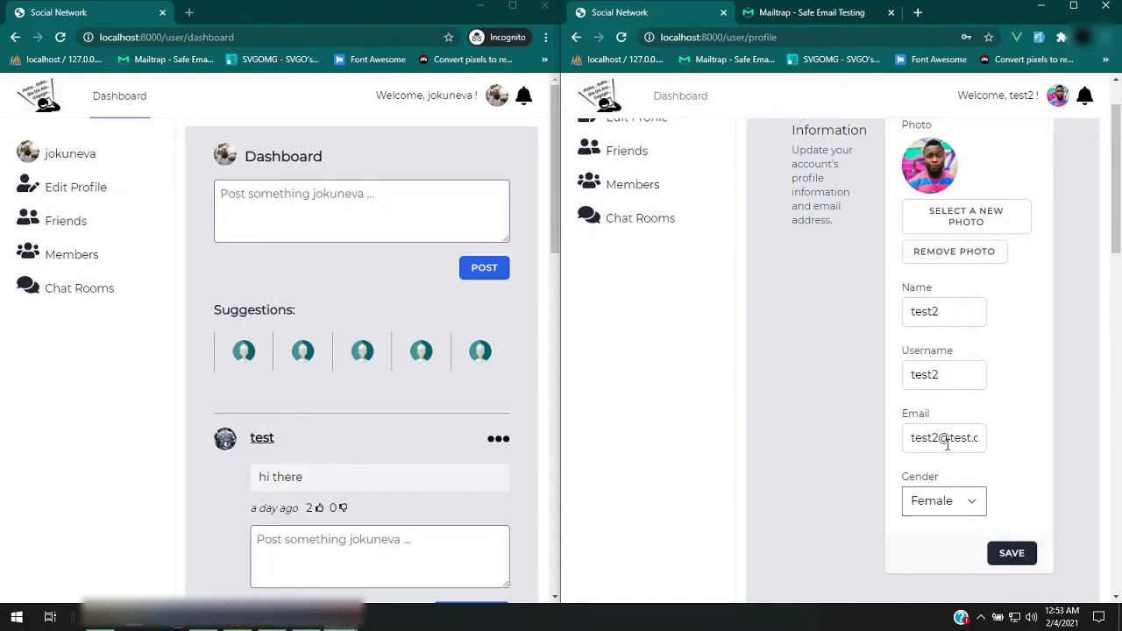
scroll(999, 434, down, 2)
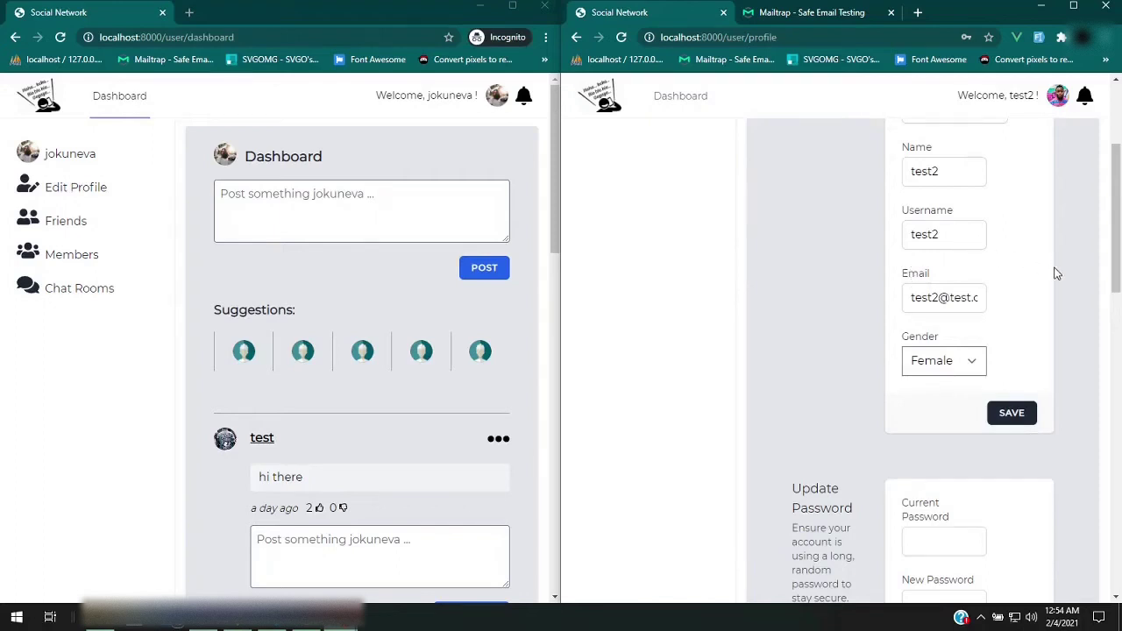
scroll(1047, 268, down, 2)
scroll(1056, 273, down, 1)
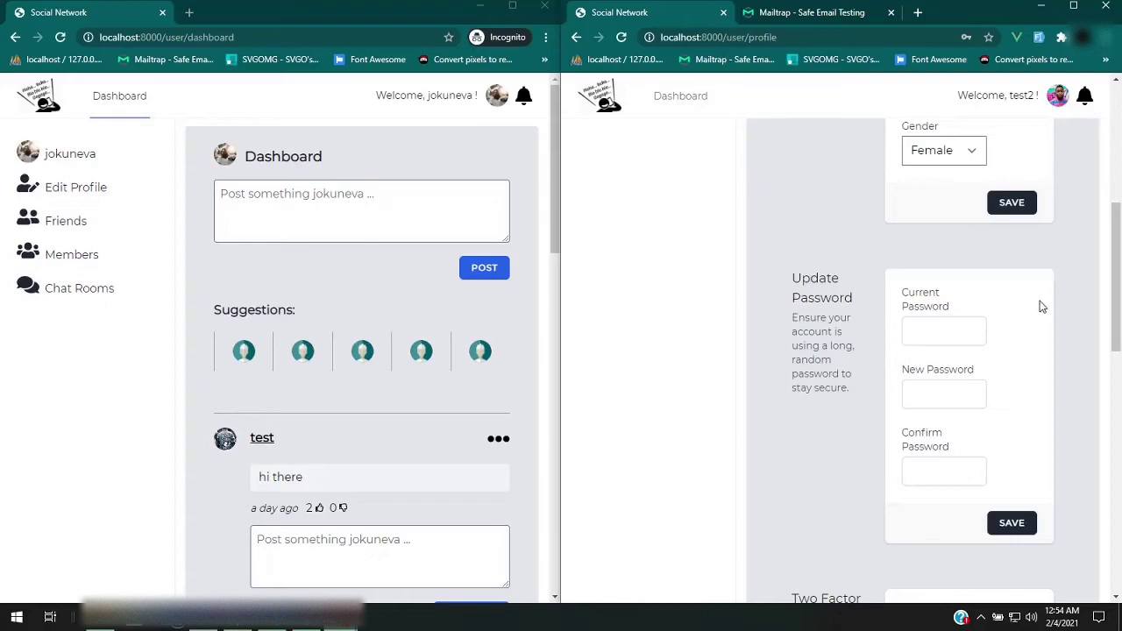
scroll(1041, 307, down, 4)
scroll(1042, 306, down, 1)
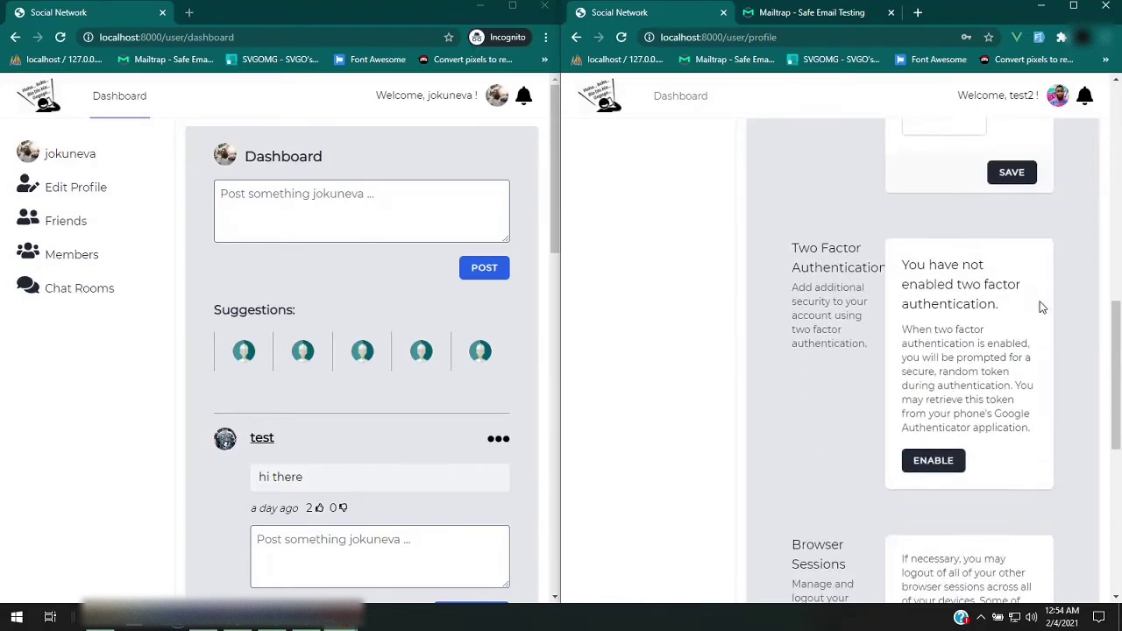
scroll(1015, 346, down, 2)
scroll(1015, 346, down, 3)
scroll(999, 350, up, 1)
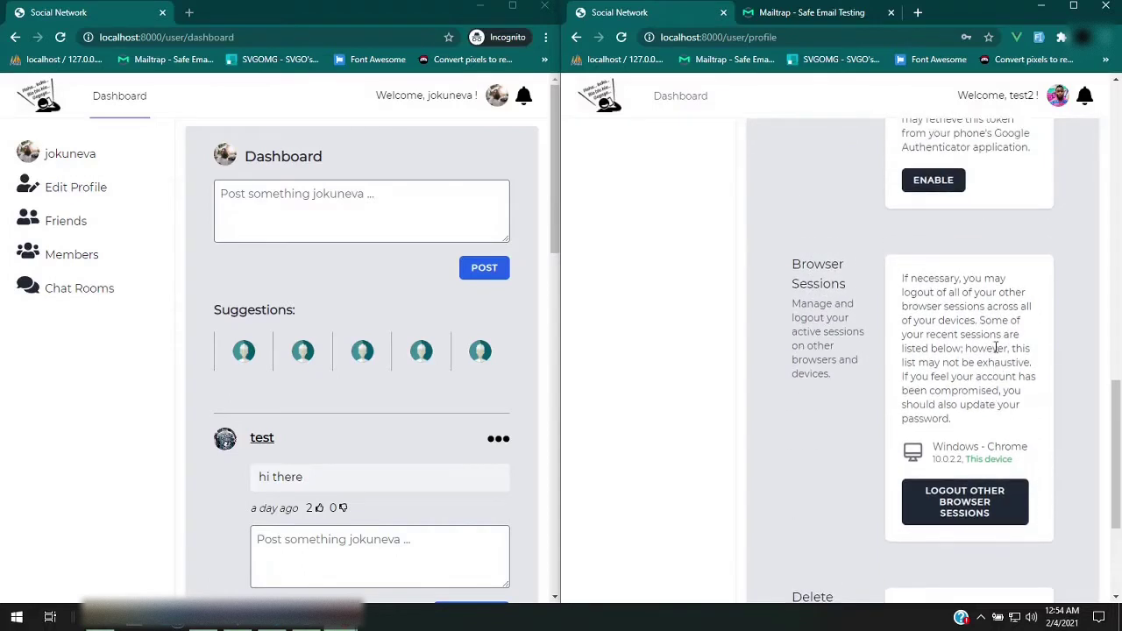
scroll(996, 348, down, 1)
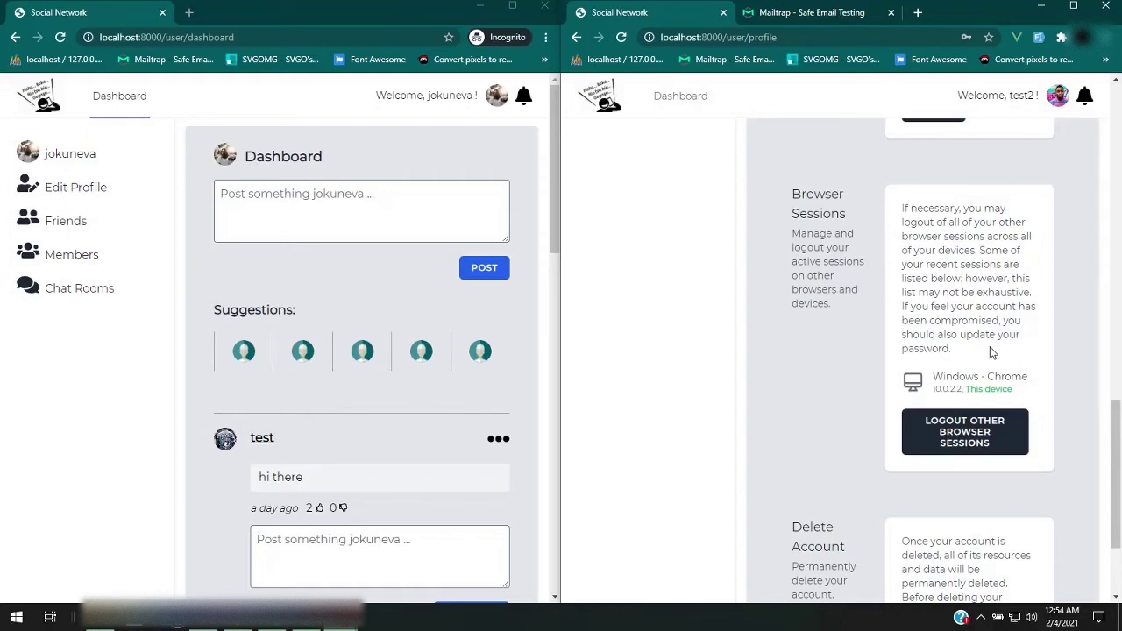
scroll(994, 351, down, 1)
scroll(991, 355, down, 1)
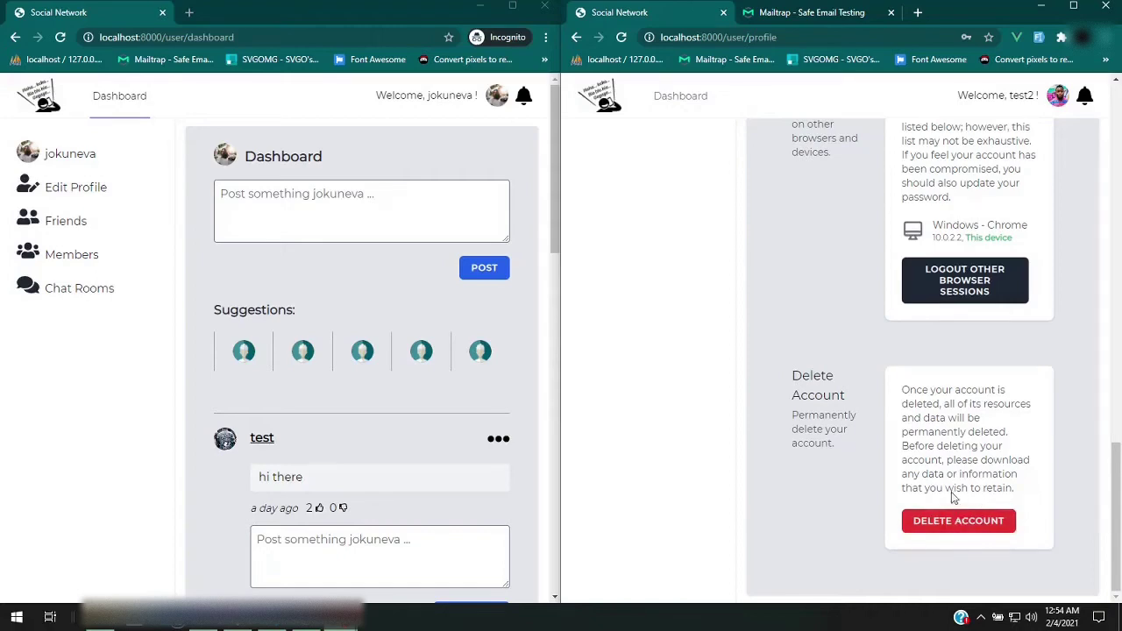
scroll(875, 348, up, 10)
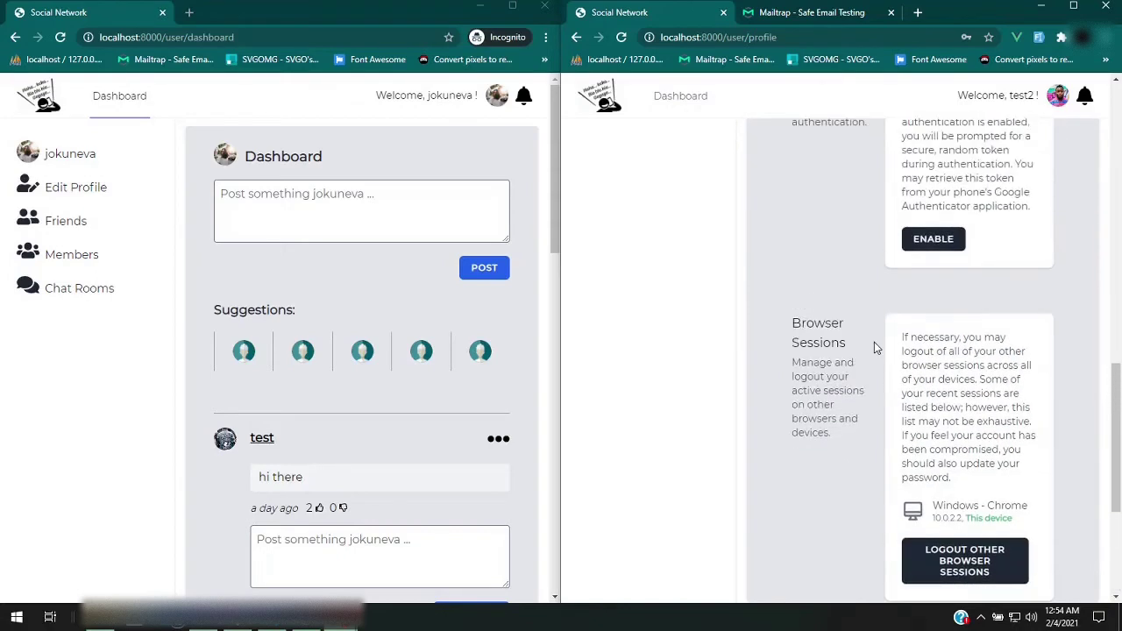
scroll(874, 348, up, 3)
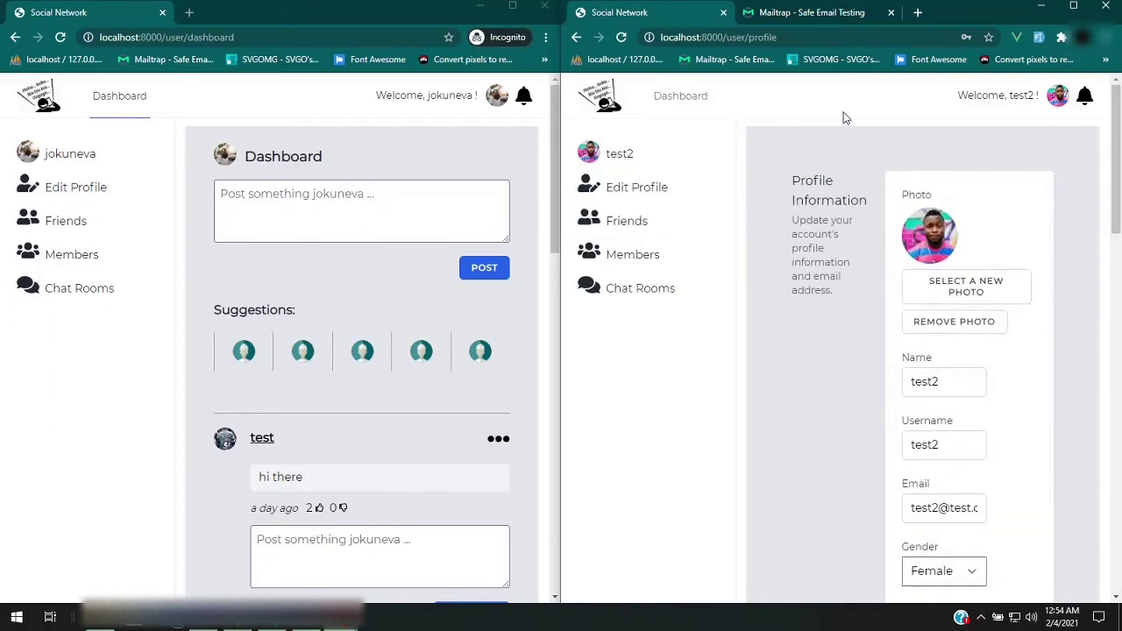
Post ';fskefpokepok' as test2 from the dashboard
click(681, 98)
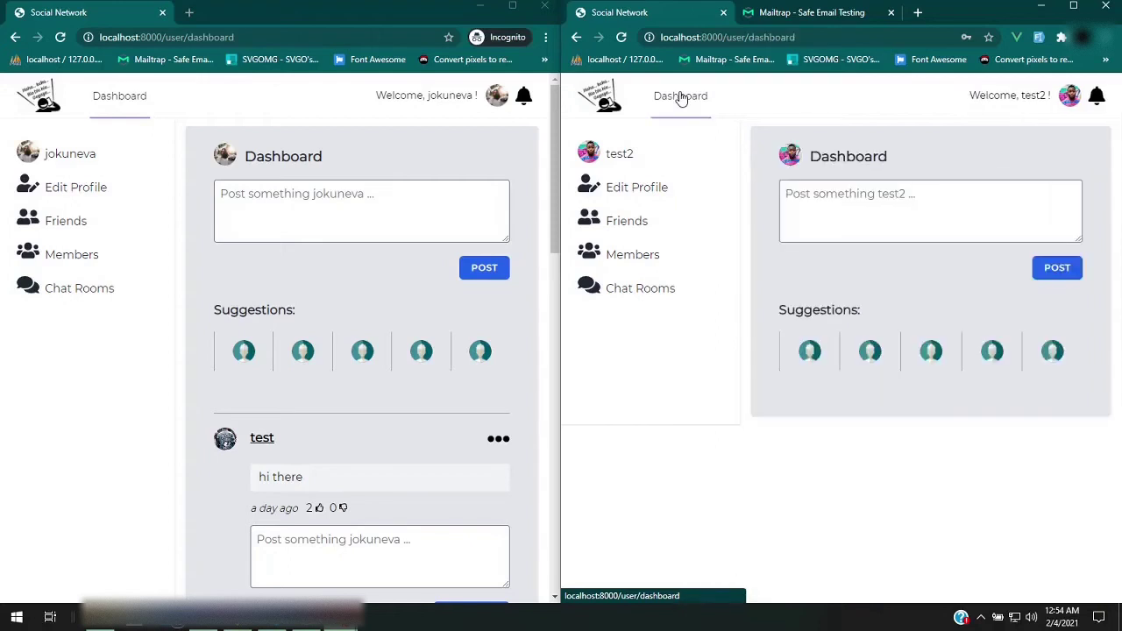
click(940, 209)
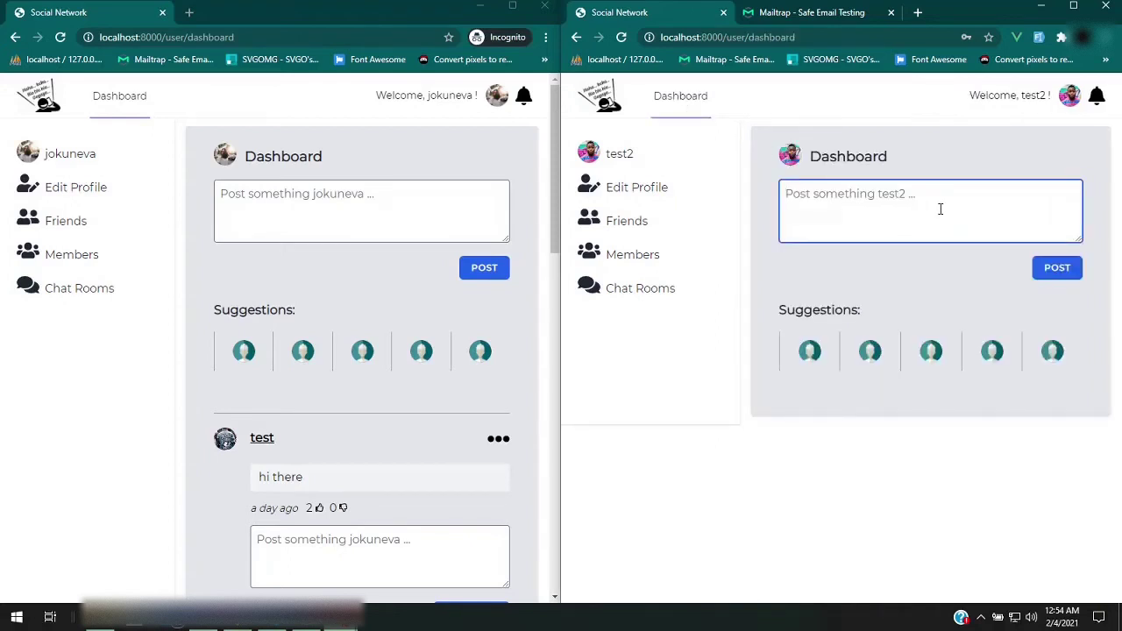
text(;fskefpokepok)
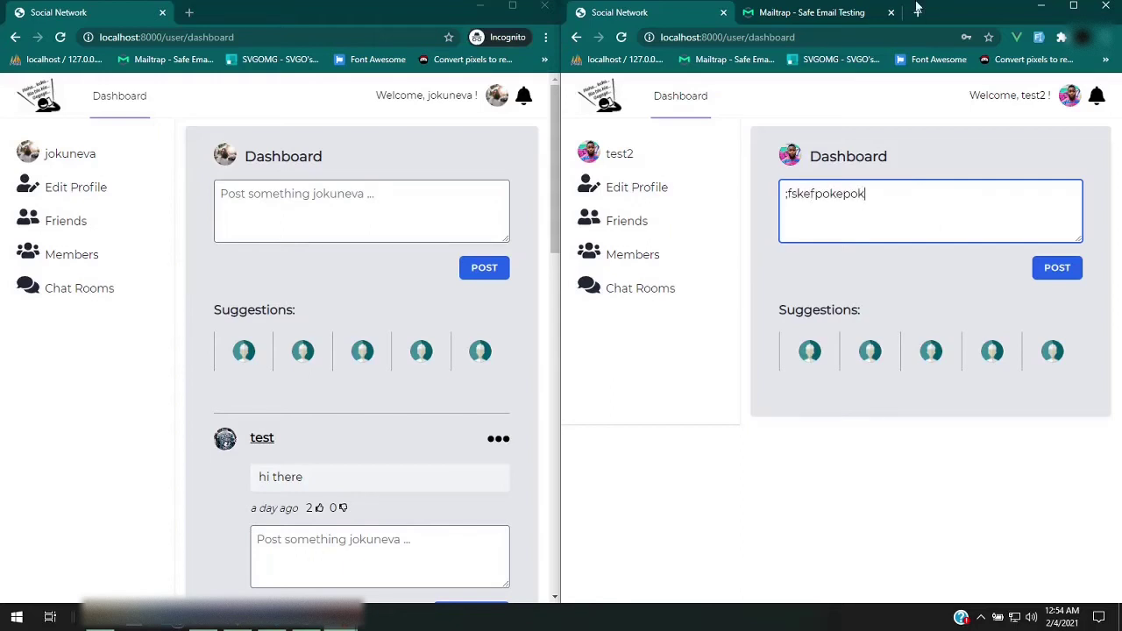
click(1052, 273)
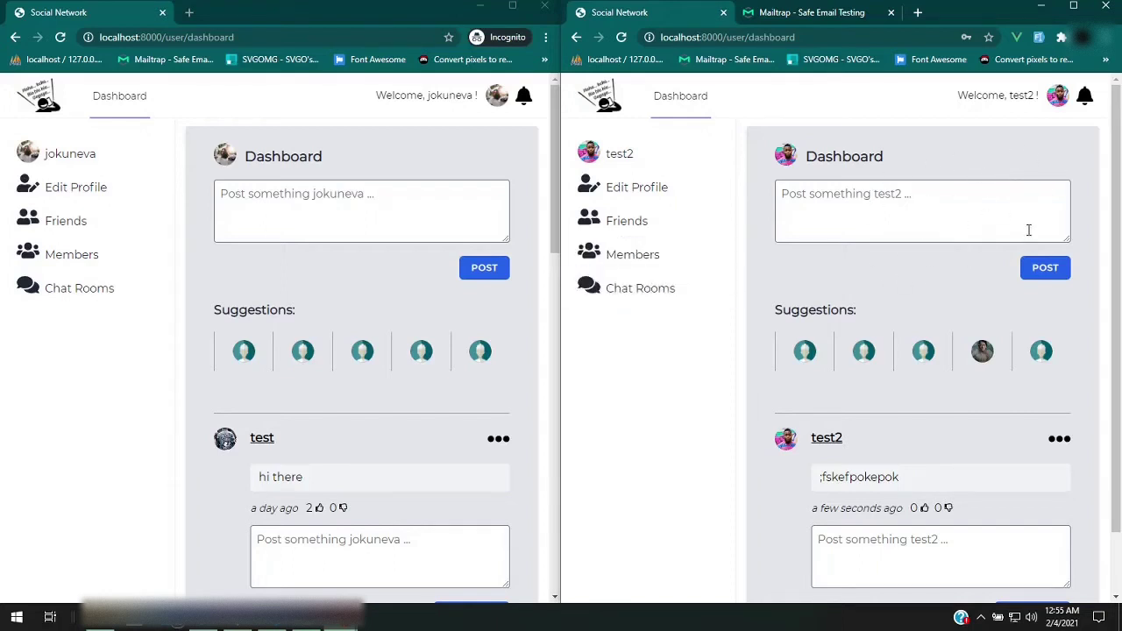
Dislike test2's ';fskefpokepok' post and open its options menu to reveal Delete Post
scroll(973, 281, down, 1)
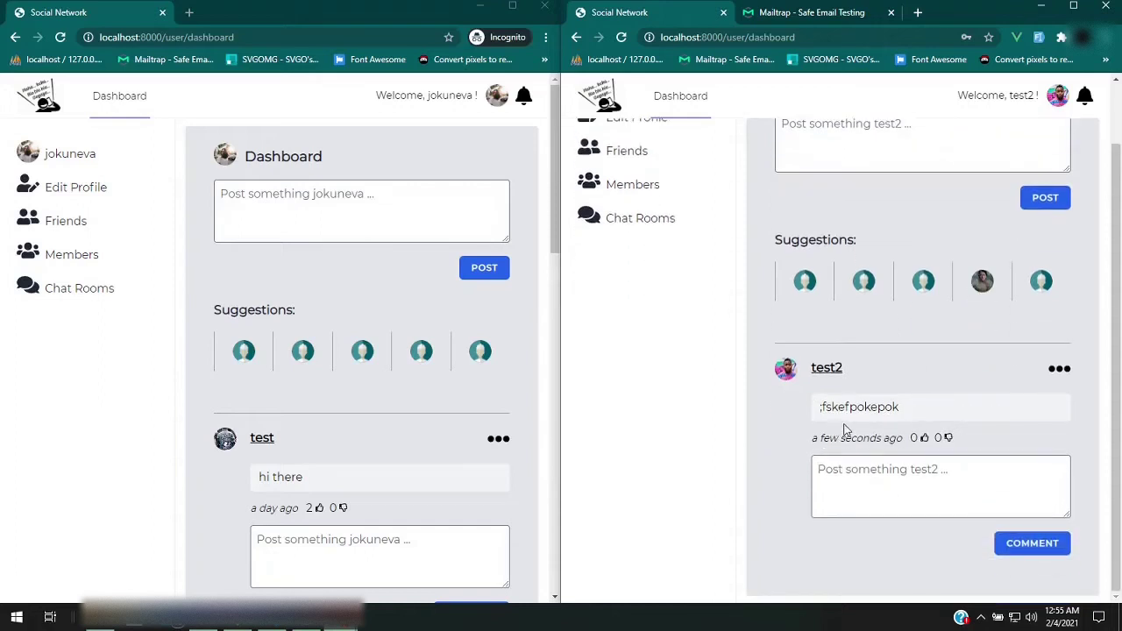
click(950, 440)
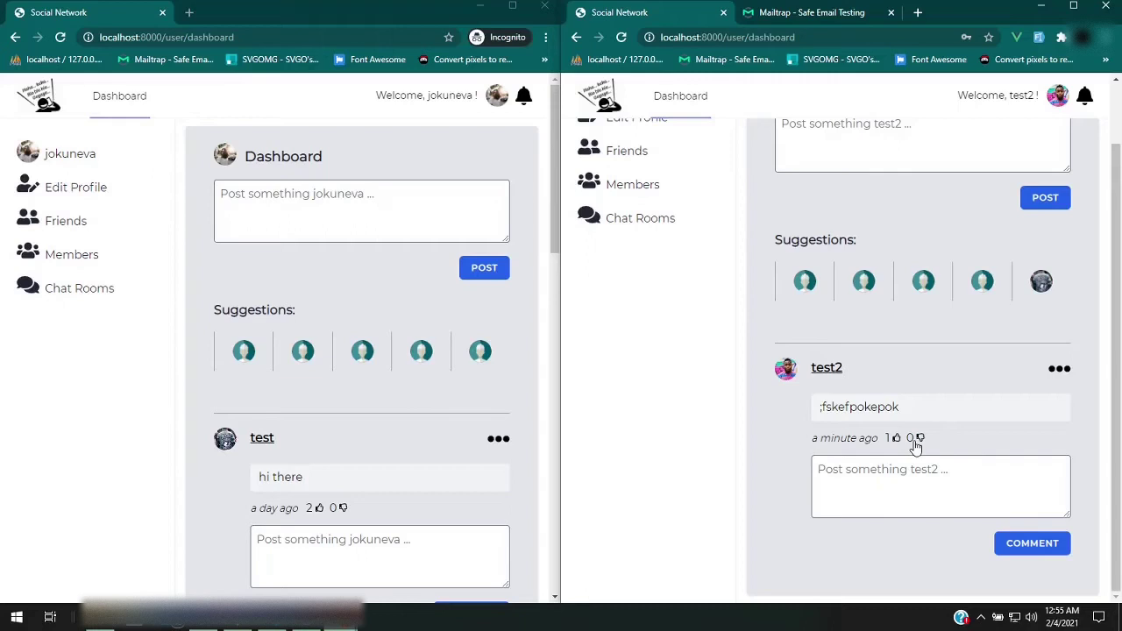
click(933, 483)
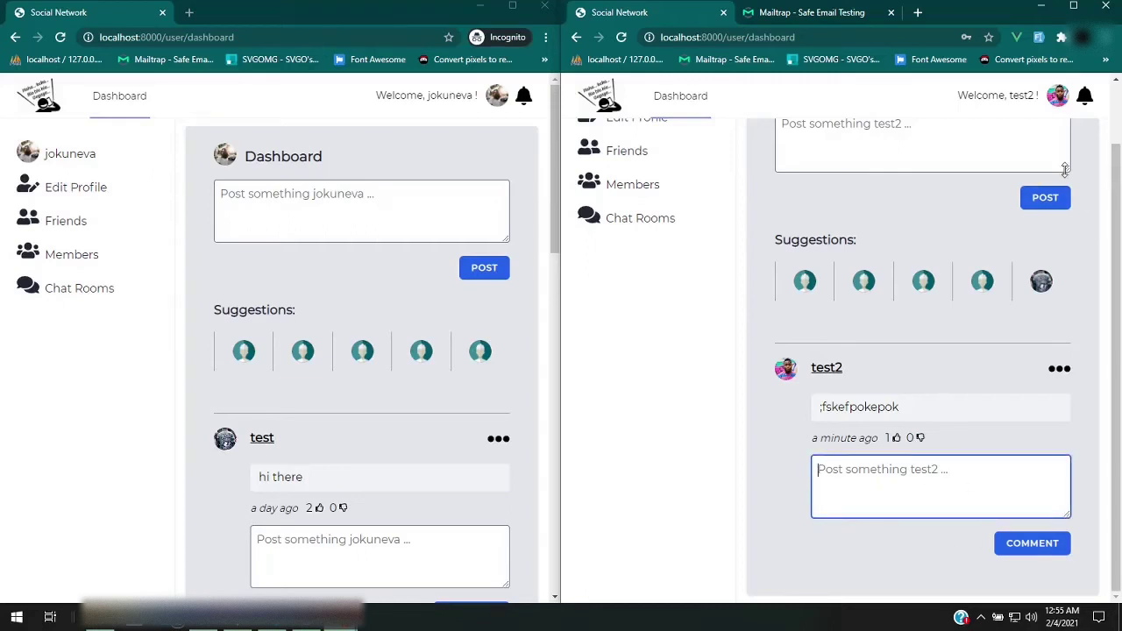
click(1059, 369)
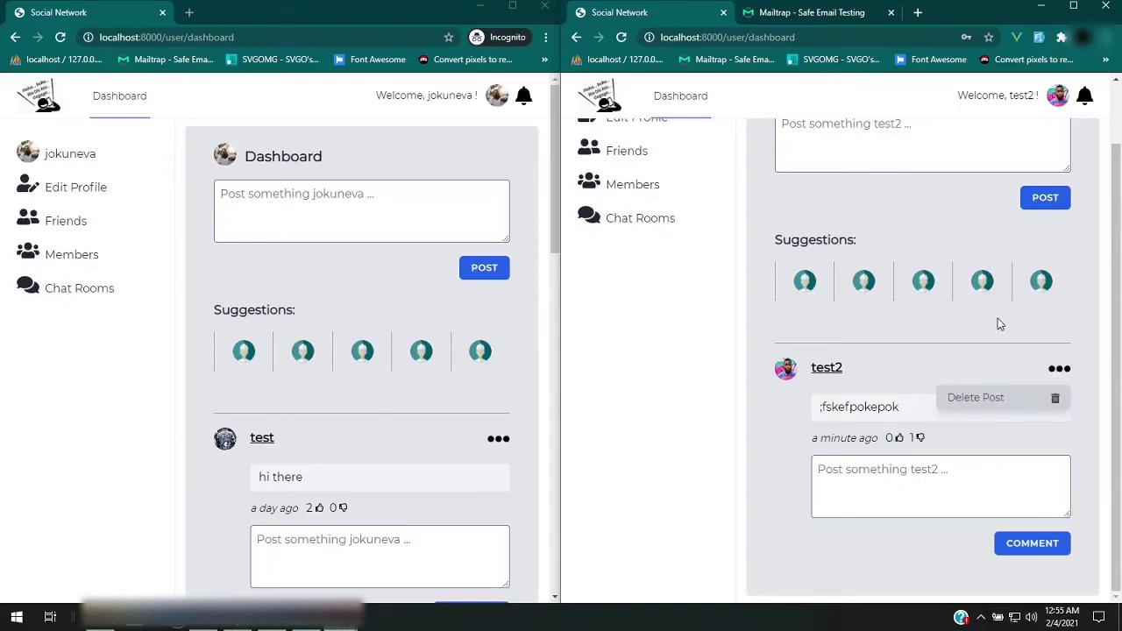
scroll(984, 338, up, 2)
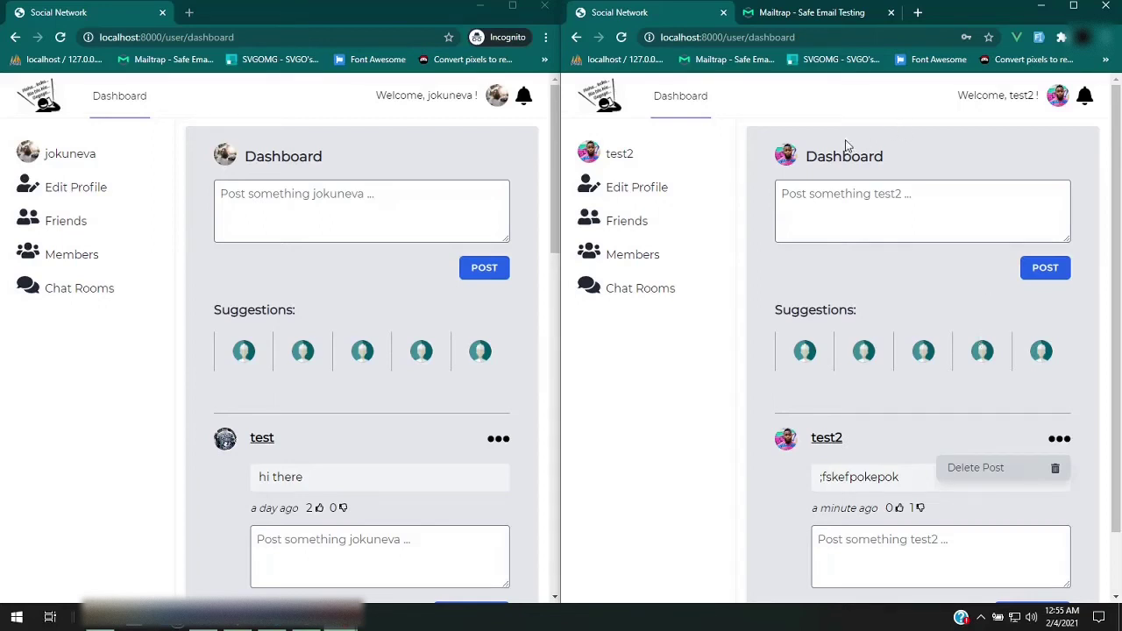
click(534, 213)
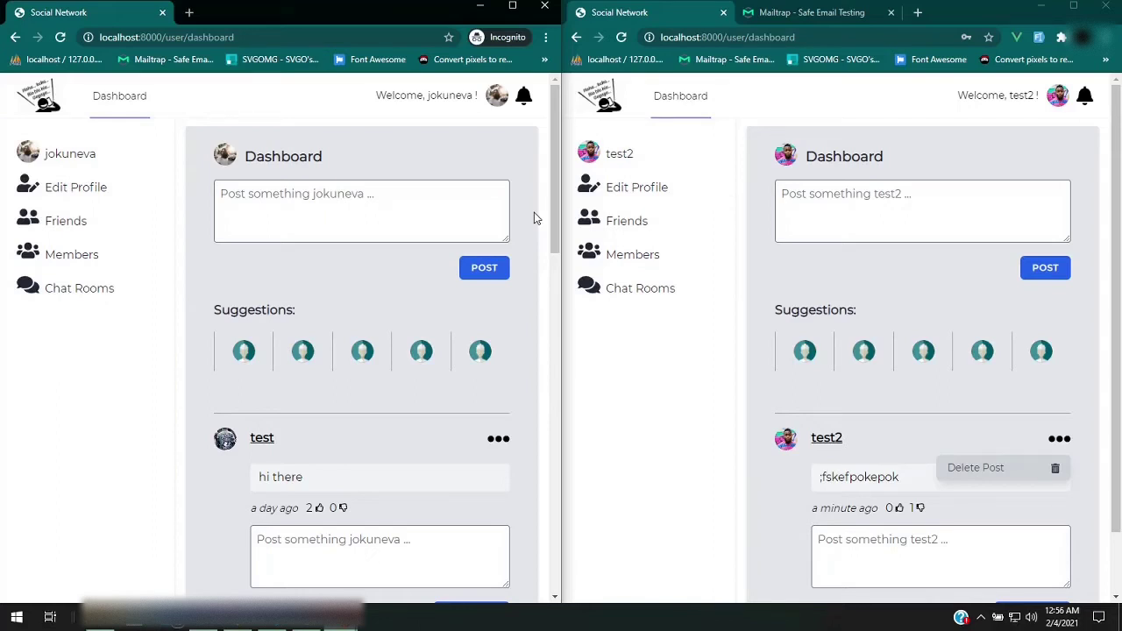
scroll(537, 217, down, 1)
scroll(535, 215, down, 5)
scroll(535, 218, down, 8)
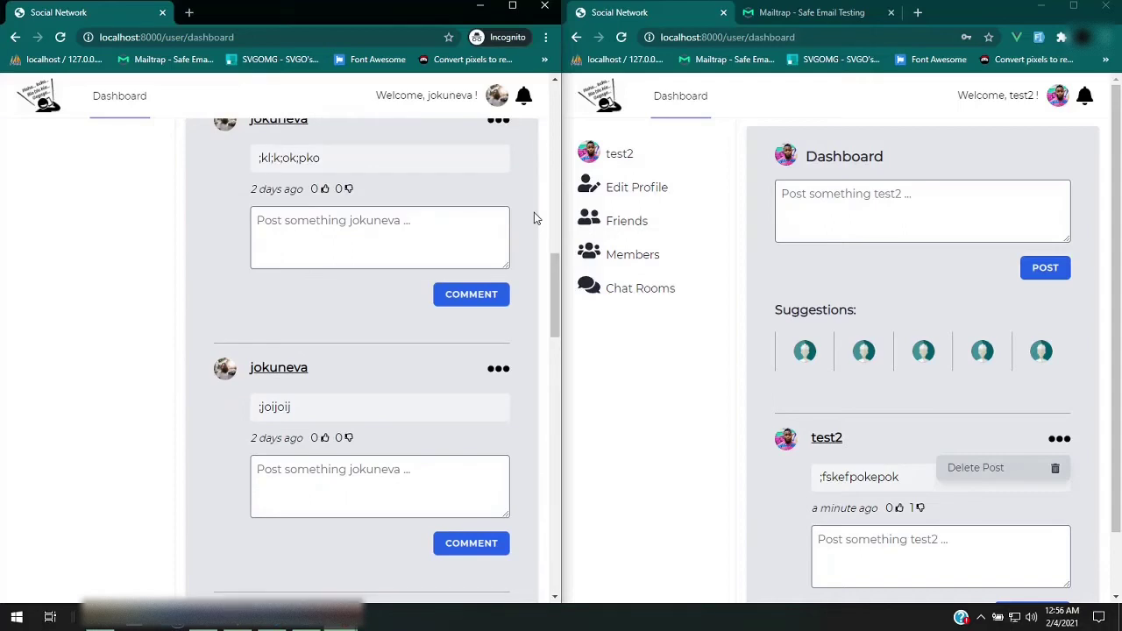
scroll(534, 212, down, 7)
scroll(534, 212, down, 6)
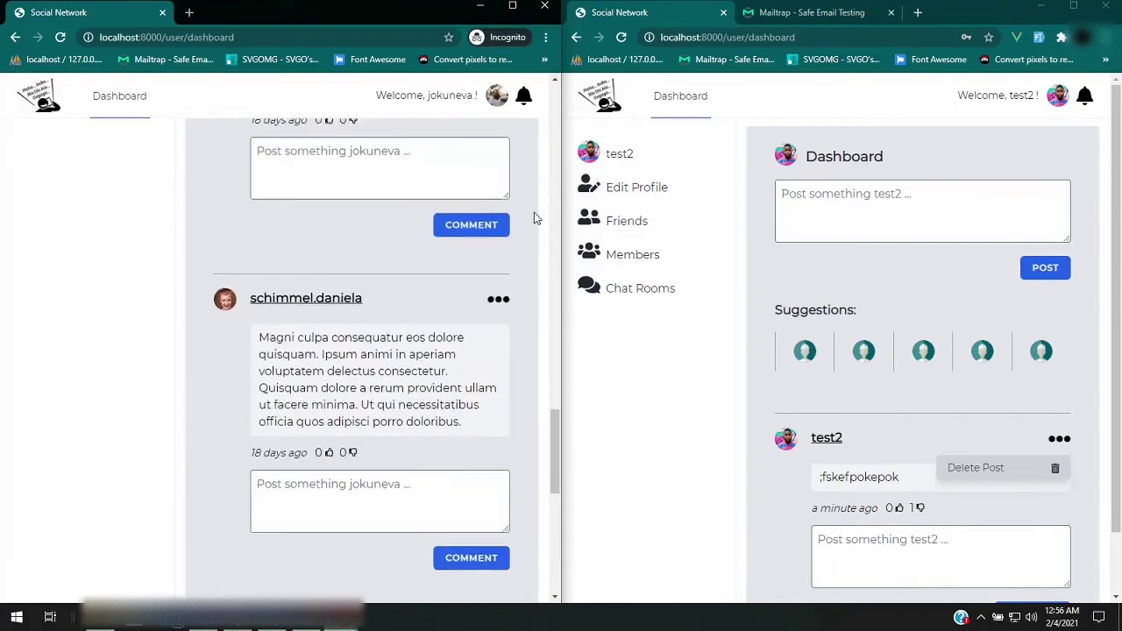
scroll(534, 212, down, 6)
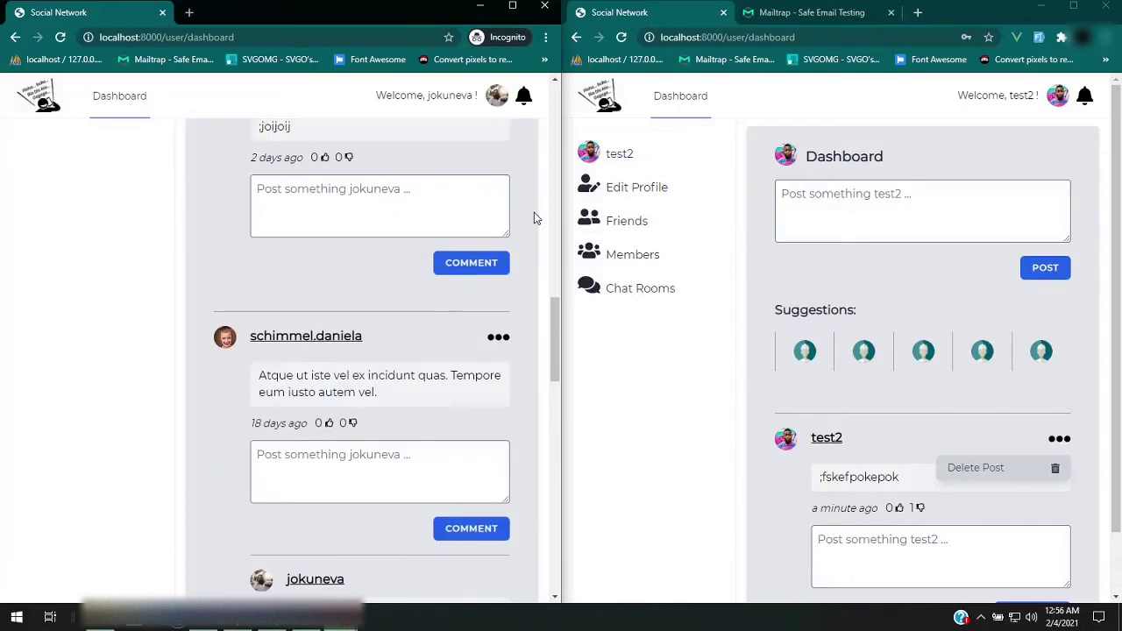
drag(555, 330, 530, 158)
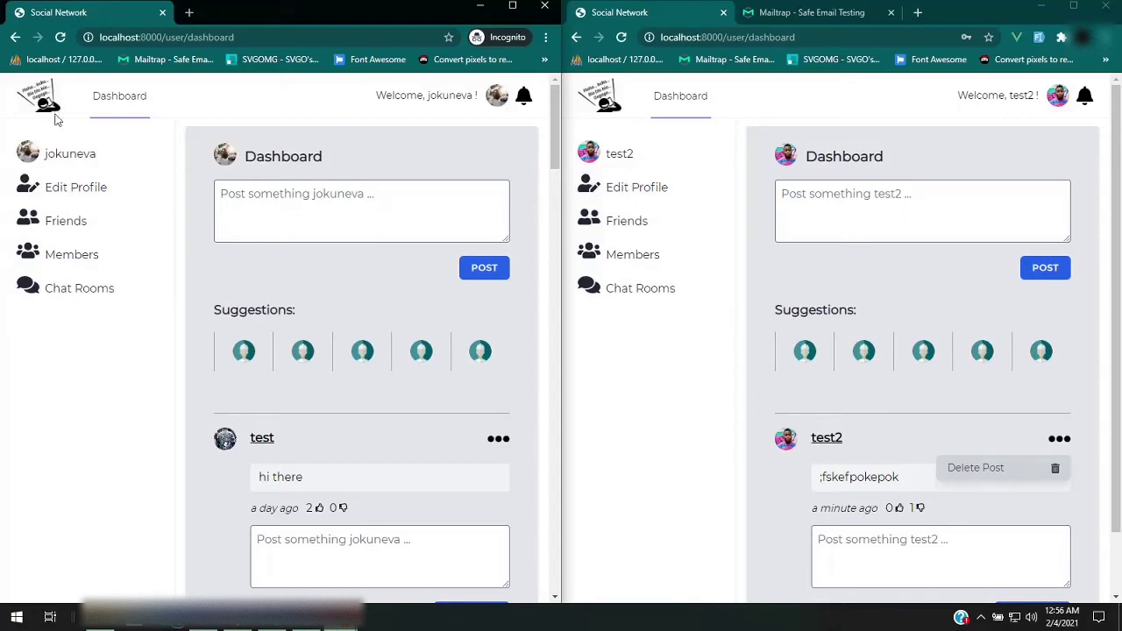
Go to jokuneva's own profile page, then open and close the account menu
click(87, 163)
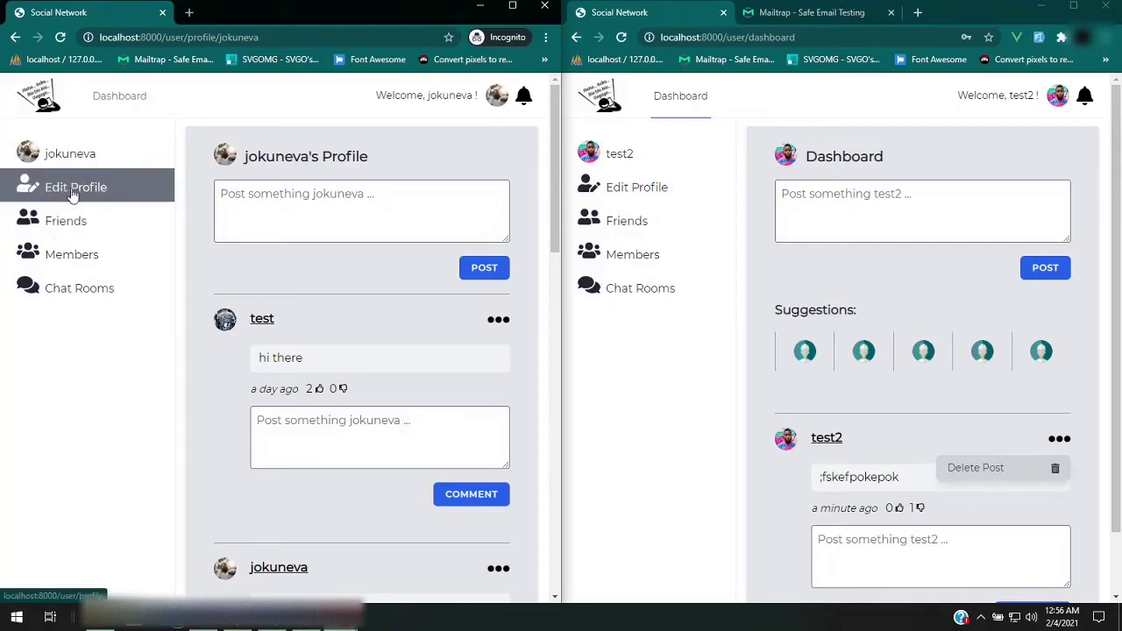
click(497, 98)
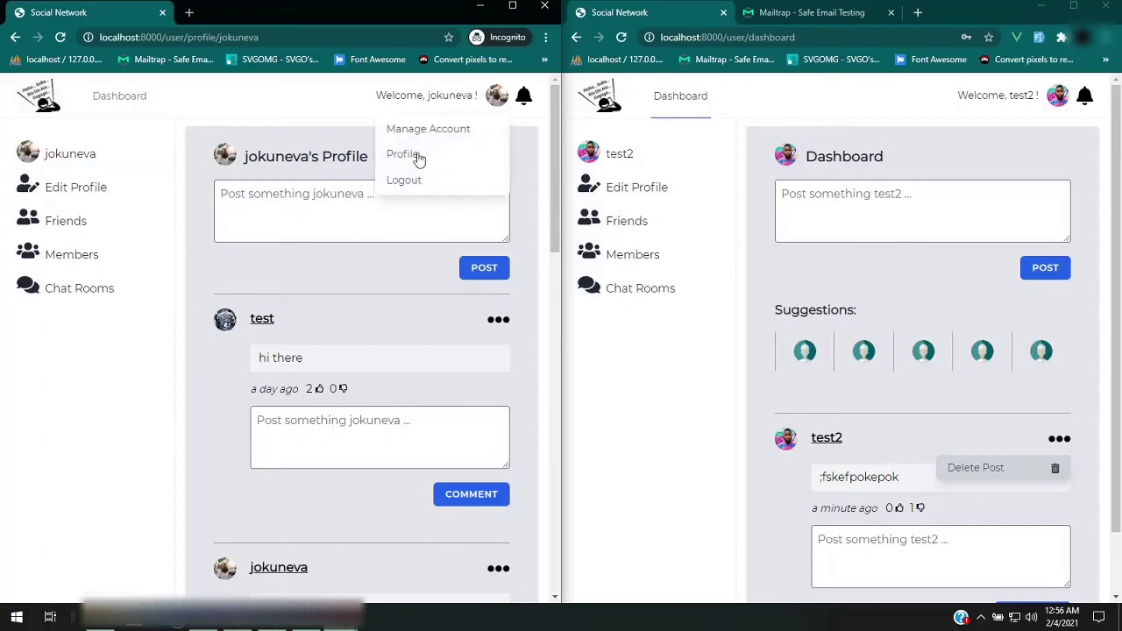
click(523, 123)
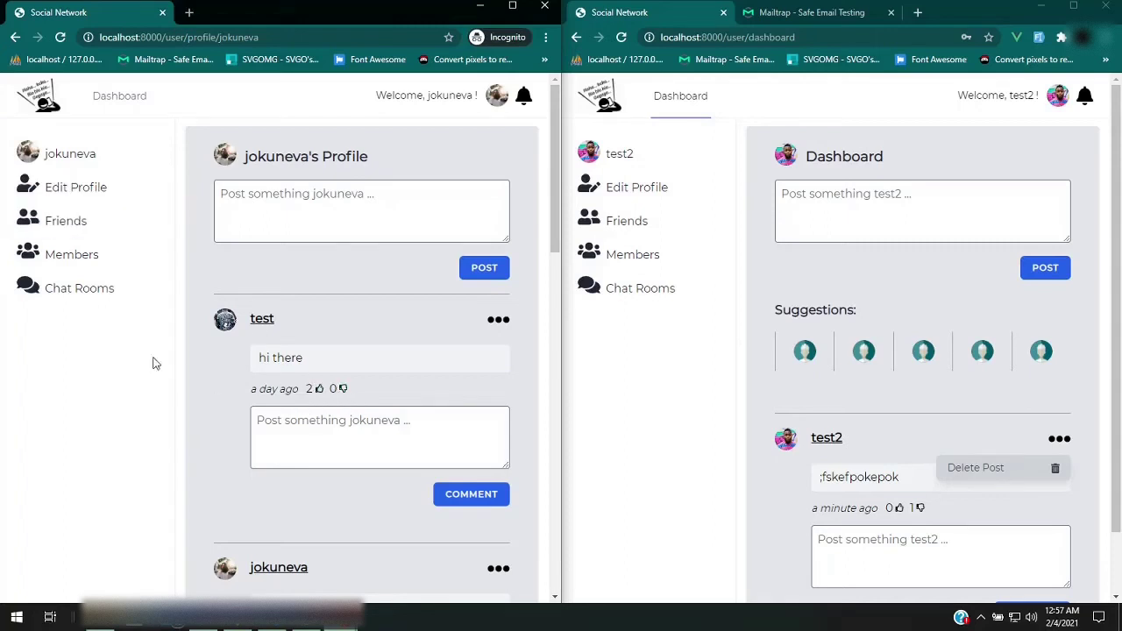
Show jokuneva's Friends list, then open jokuneva's profile from test2's Members directory
click(66, 235)
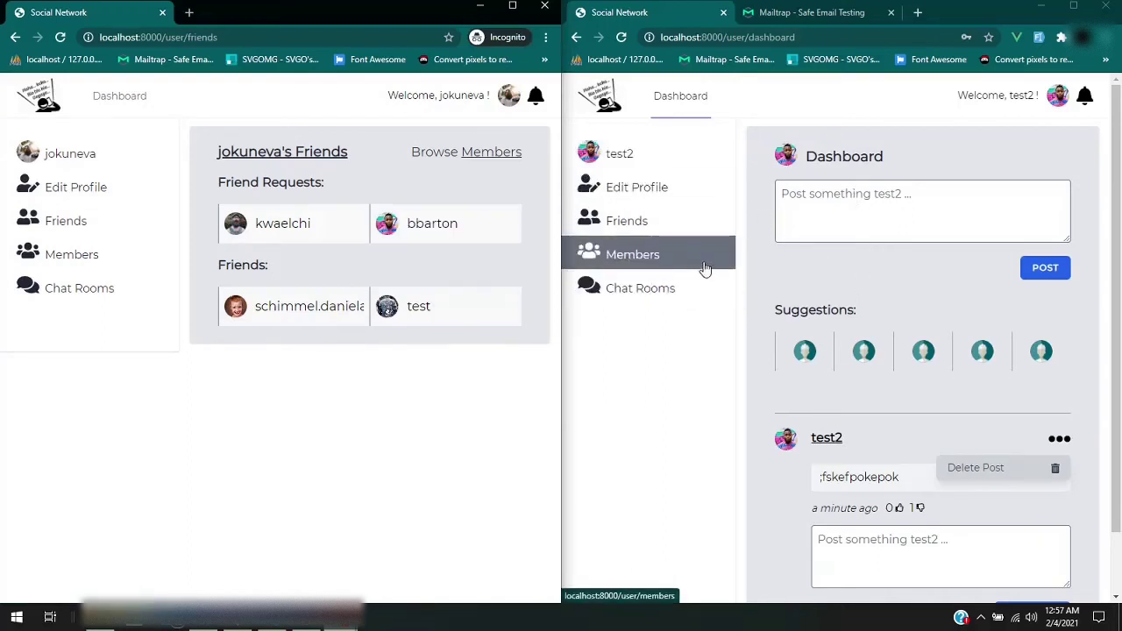
click(659, 263)
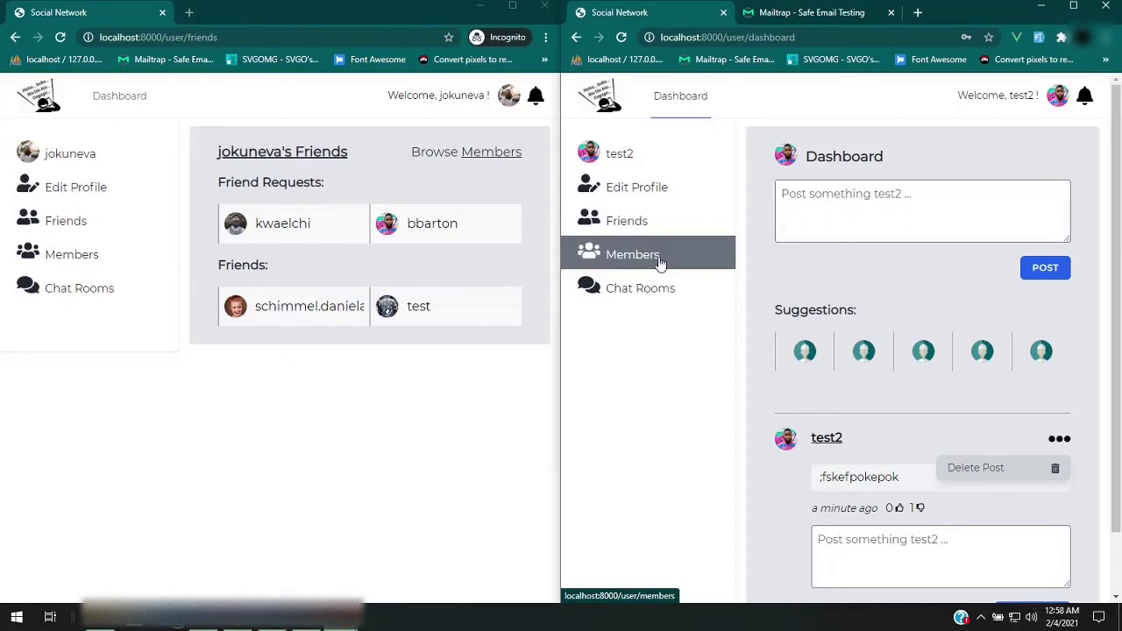
click(659, 263)
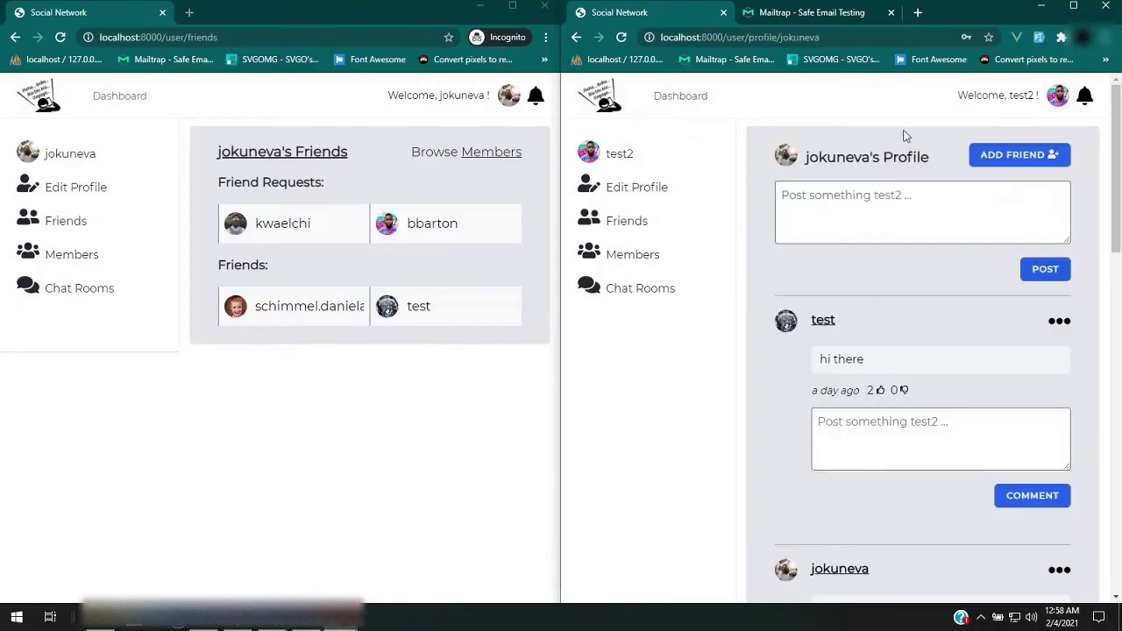
Send jokuneva a friend request as test2 and open jokuneva's notifications
click(1015, 155)
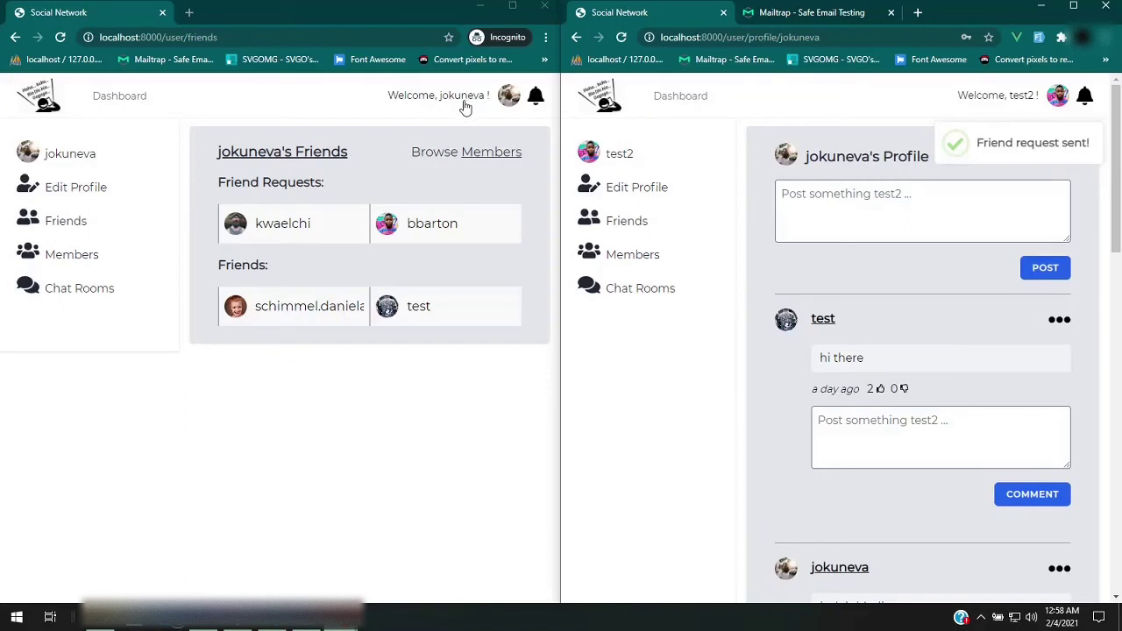
click(538, 103)
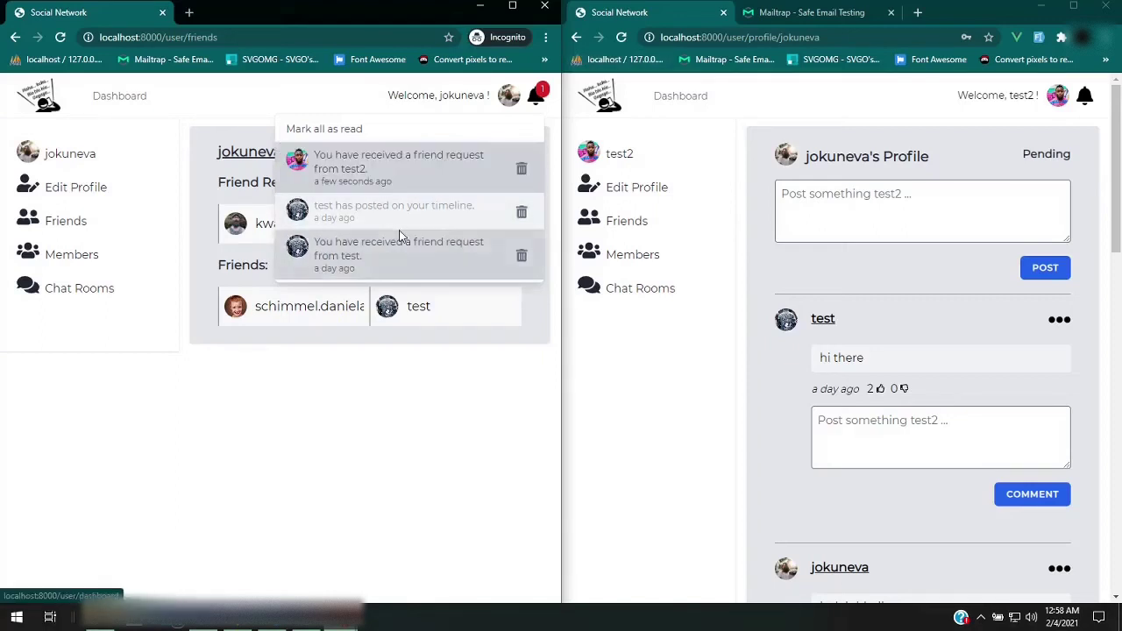
Mark test2's friend-request notification in jokuneva's bell dropdown as read
click(434, 173)
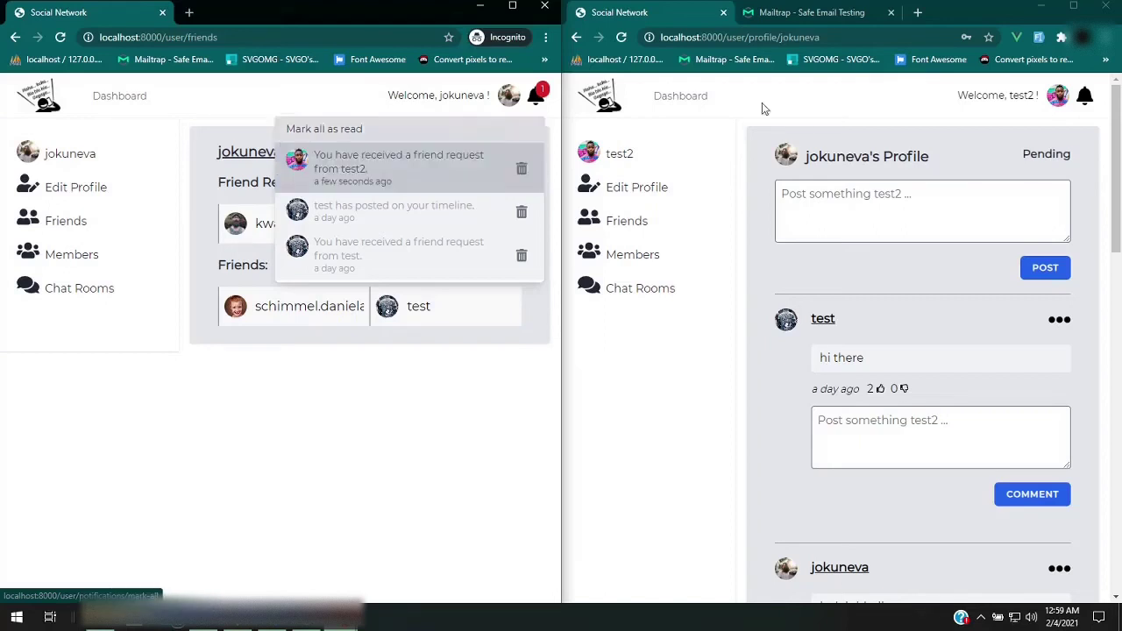
Read test2's Friend Request Received email in Mailtrap, then go back to the Social Network tab
click(791, 11)
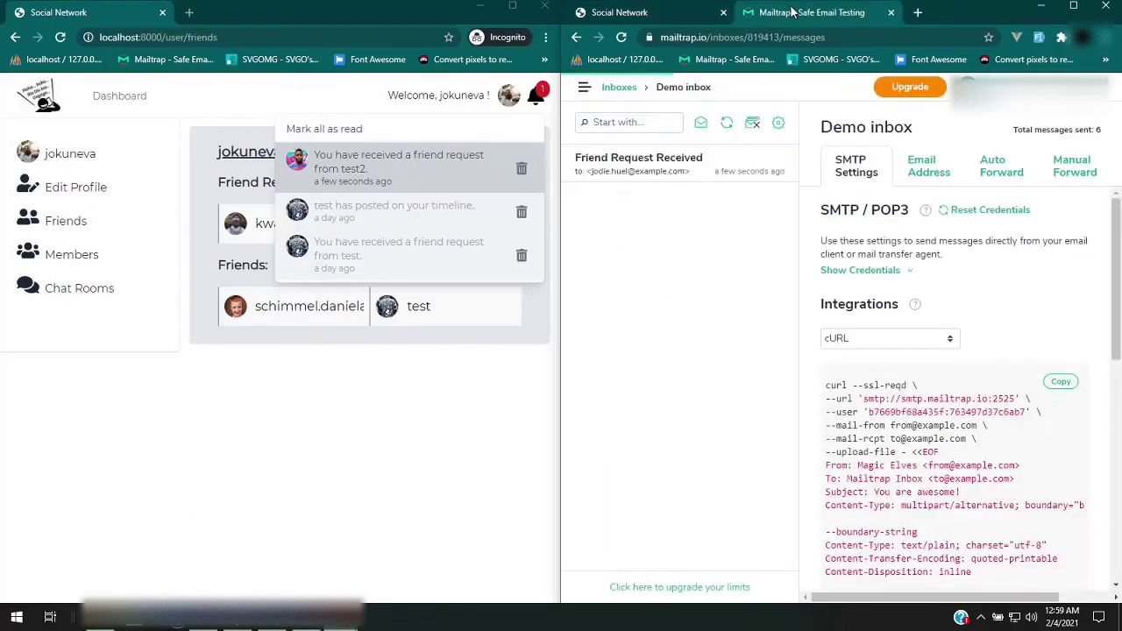
click(657, 171)
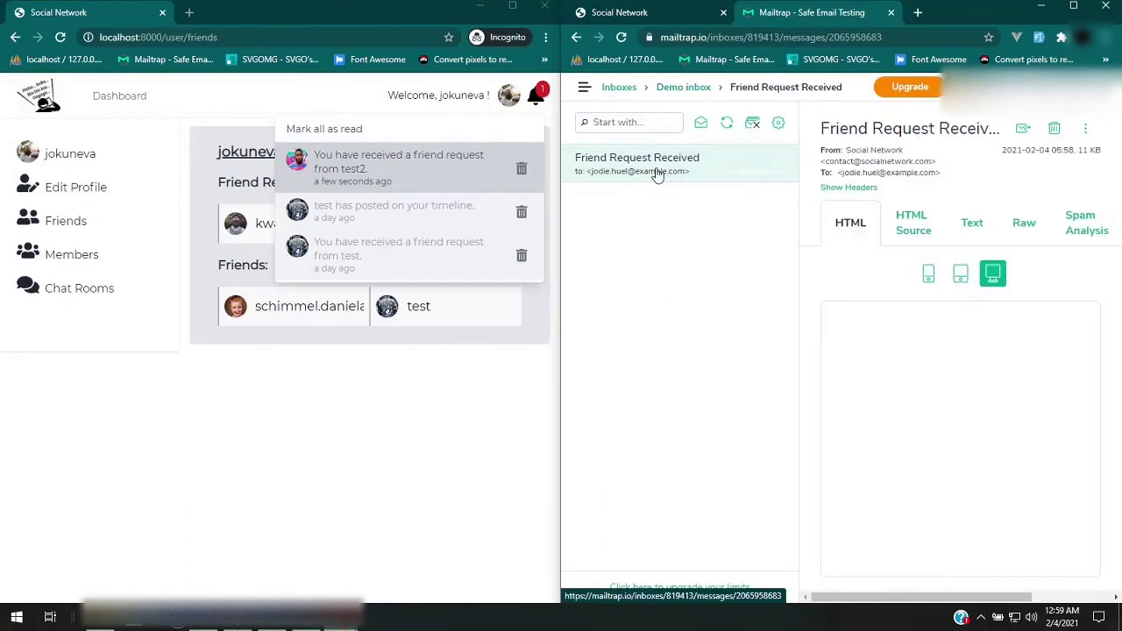
scroll(755, 414, down, 2)
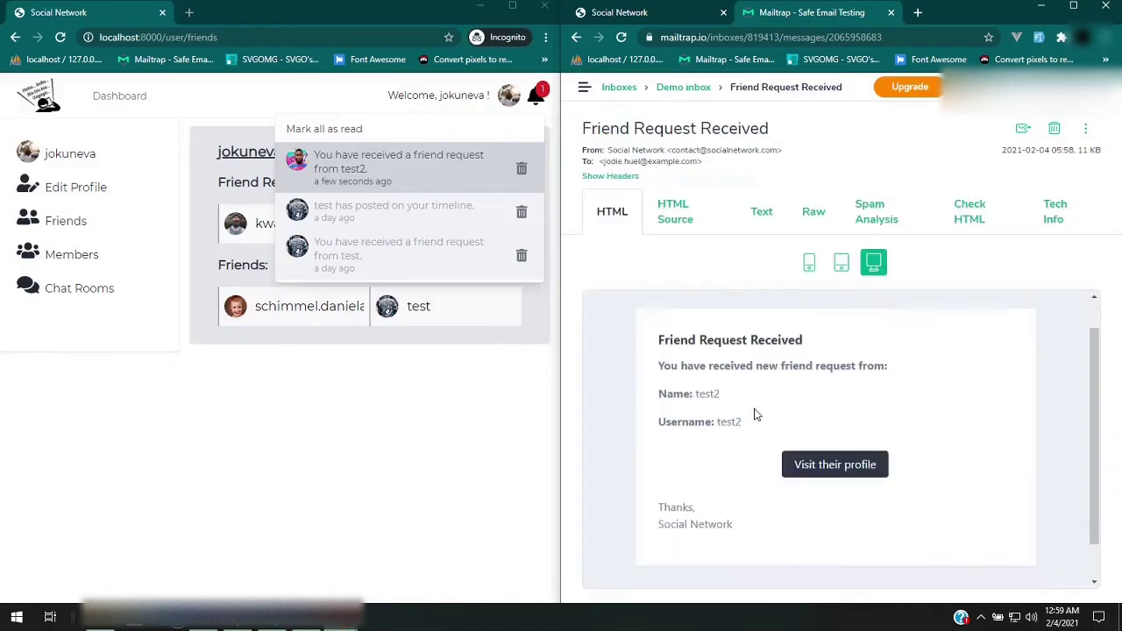
scroll(756, 414, up, 2)
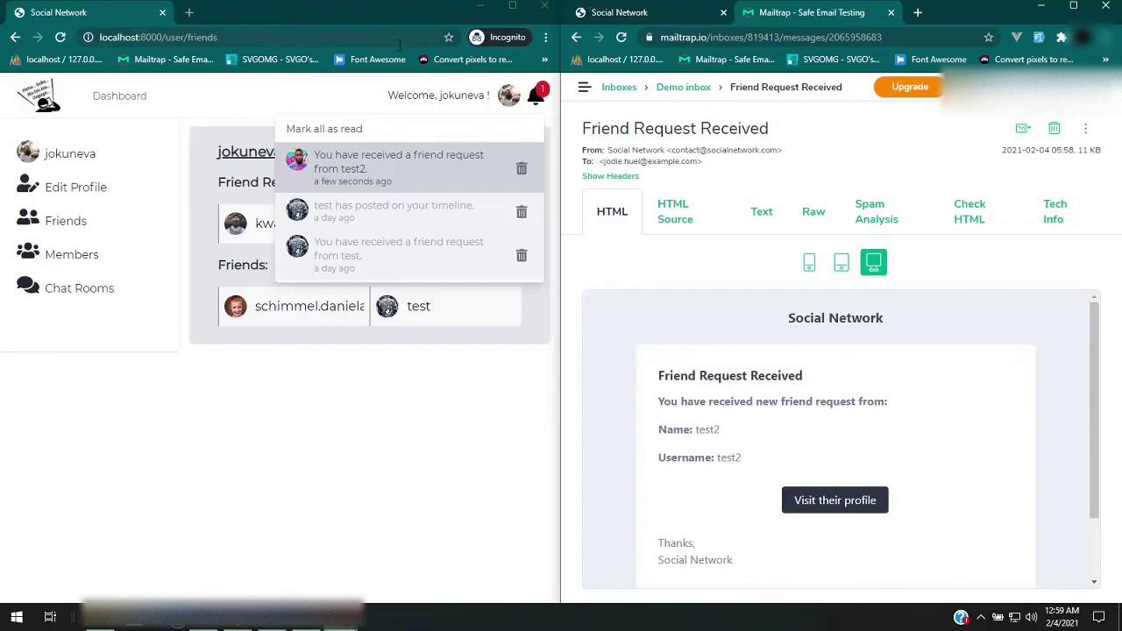
click(621, 13)
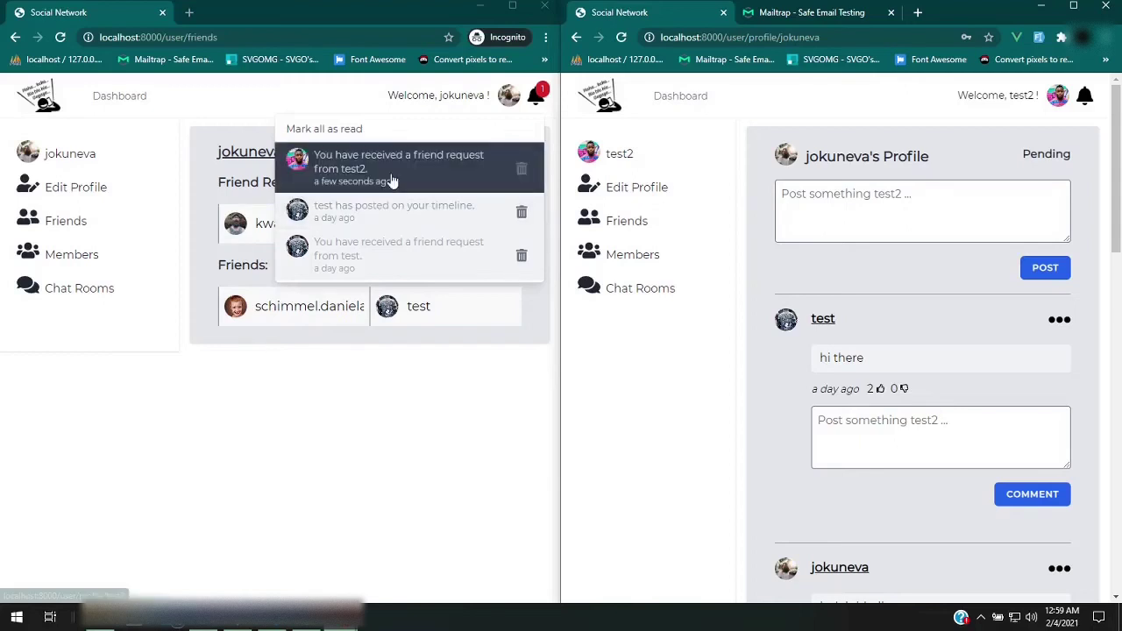
Open test2's profile from the notification and accept test2's friend request as jokuneva
click(392, 181)
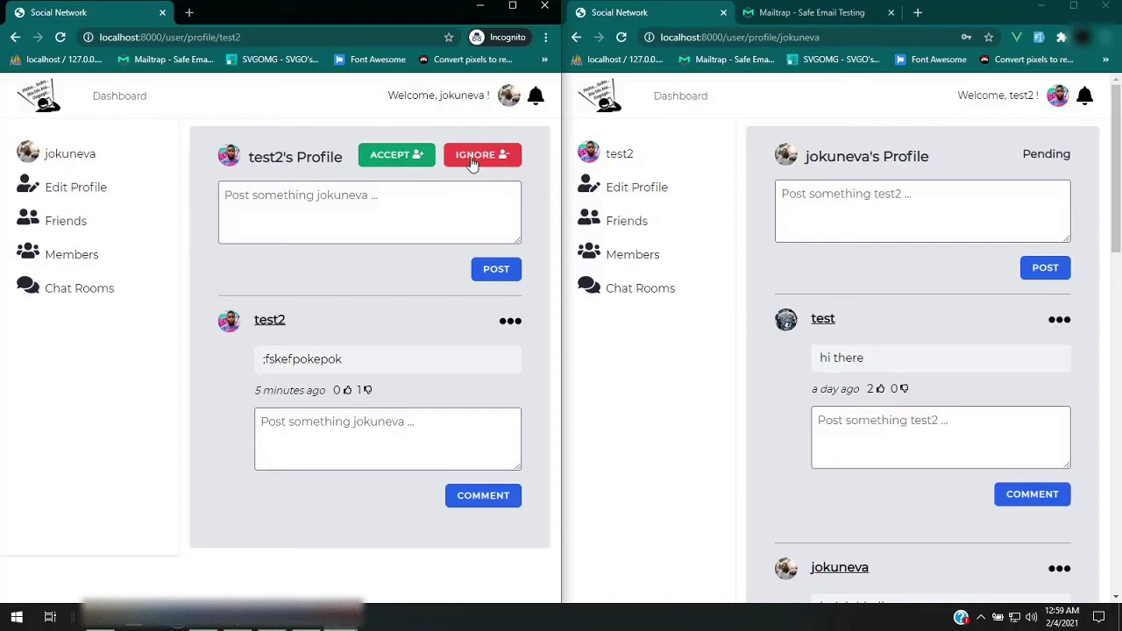
click(477, 162)
click(478, 164)
click(474, 166)
click(490, 163)
click(399, 159)
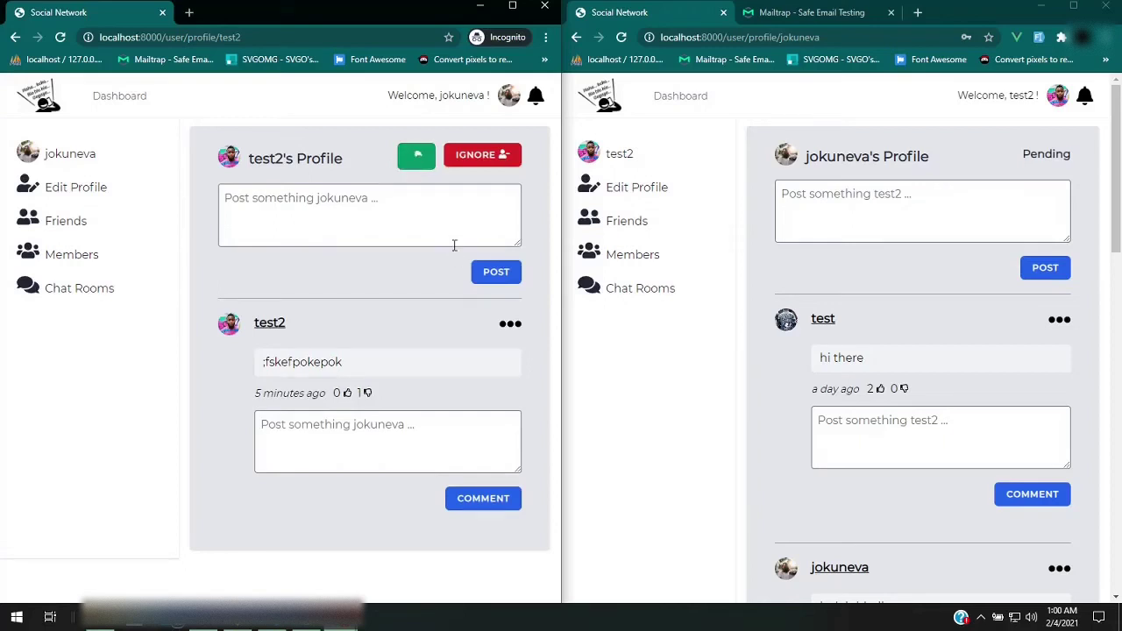
click(416, 160)
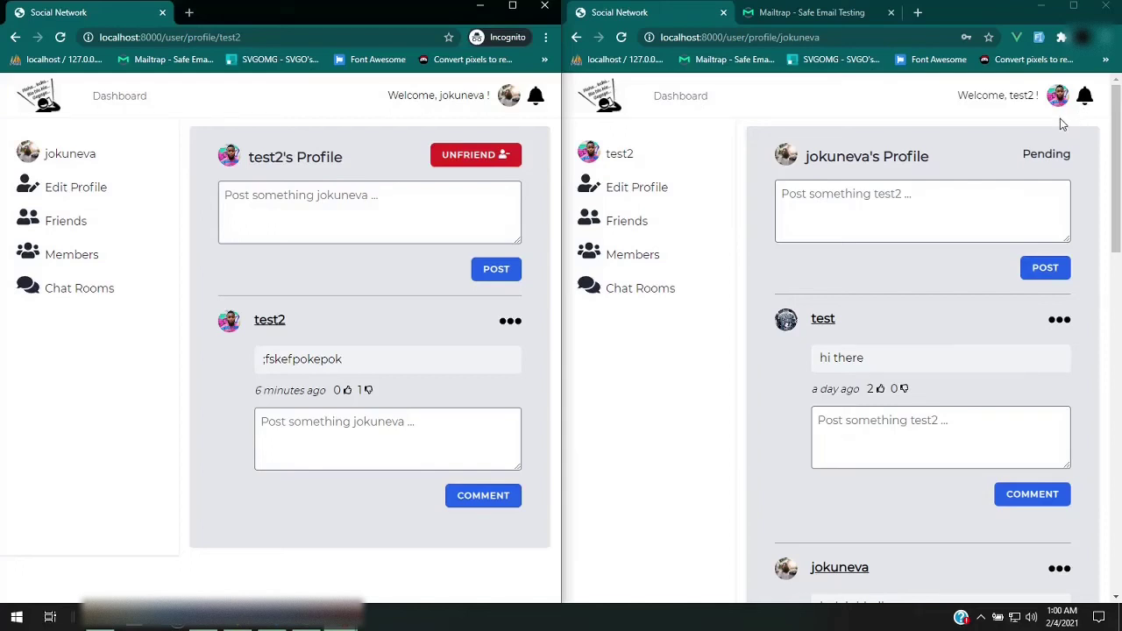
Reload test2's page to show jokuneva as a friend and read the accepted-request notification
click(1090, 103)
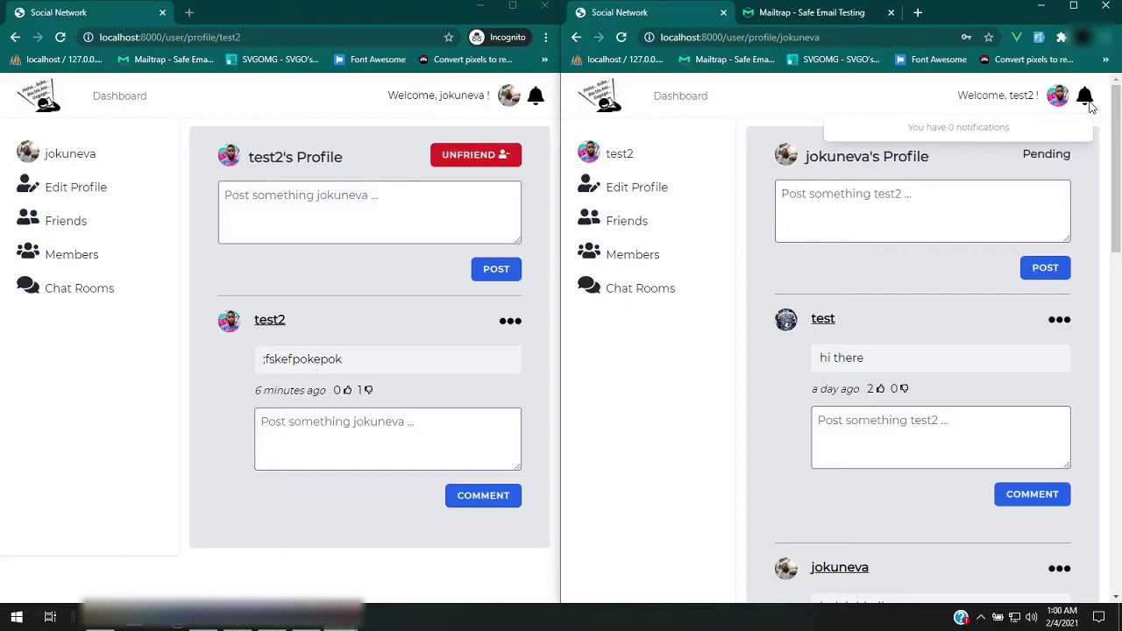
click(624, 38)
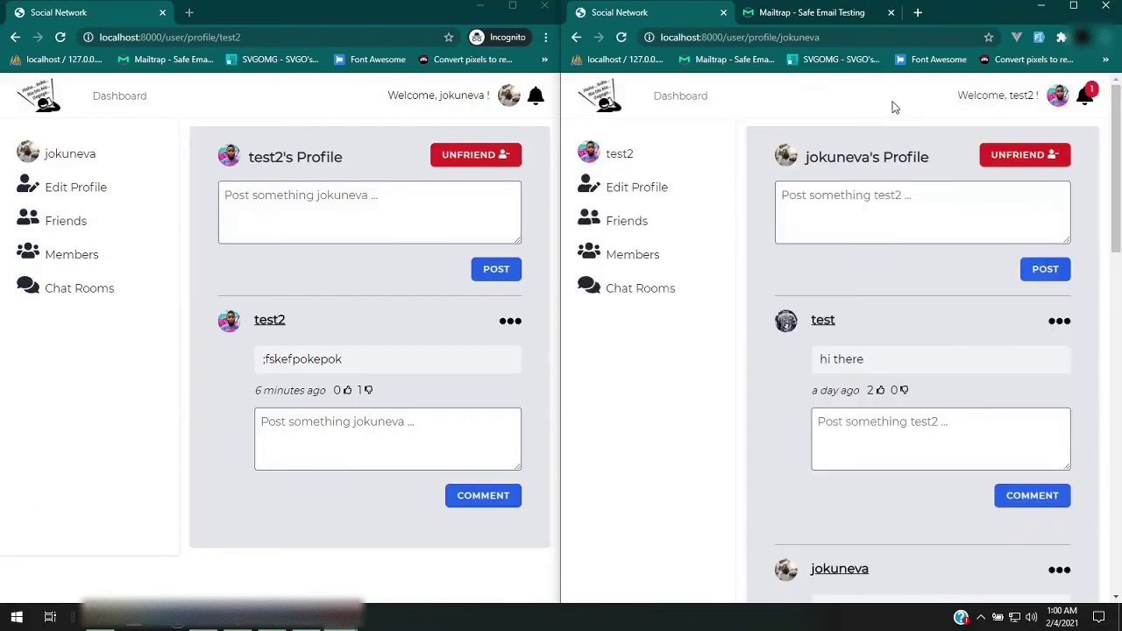
click(1086, 104)
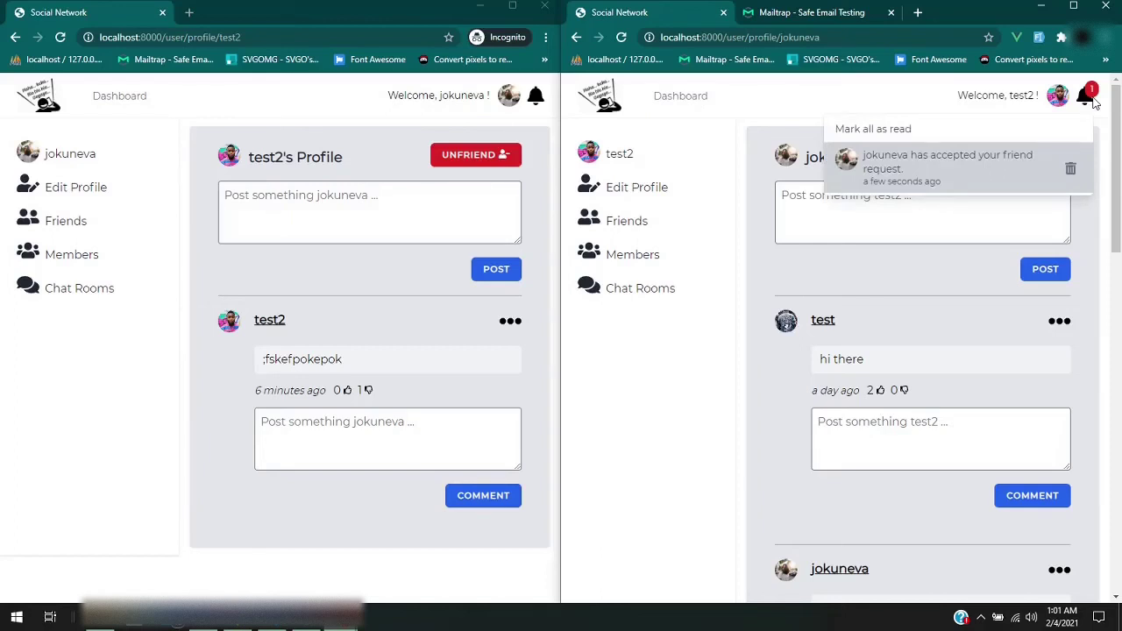
click(1089, 104)
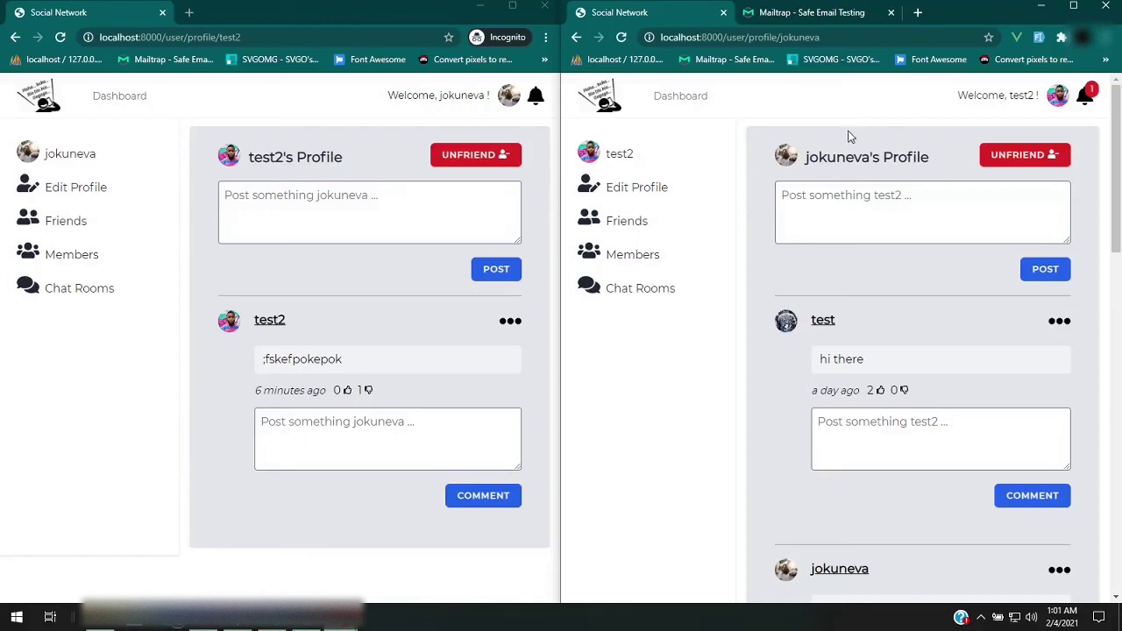
Open the Members directory in jokuneva's window and scroll down to load more members
click(74, 264)
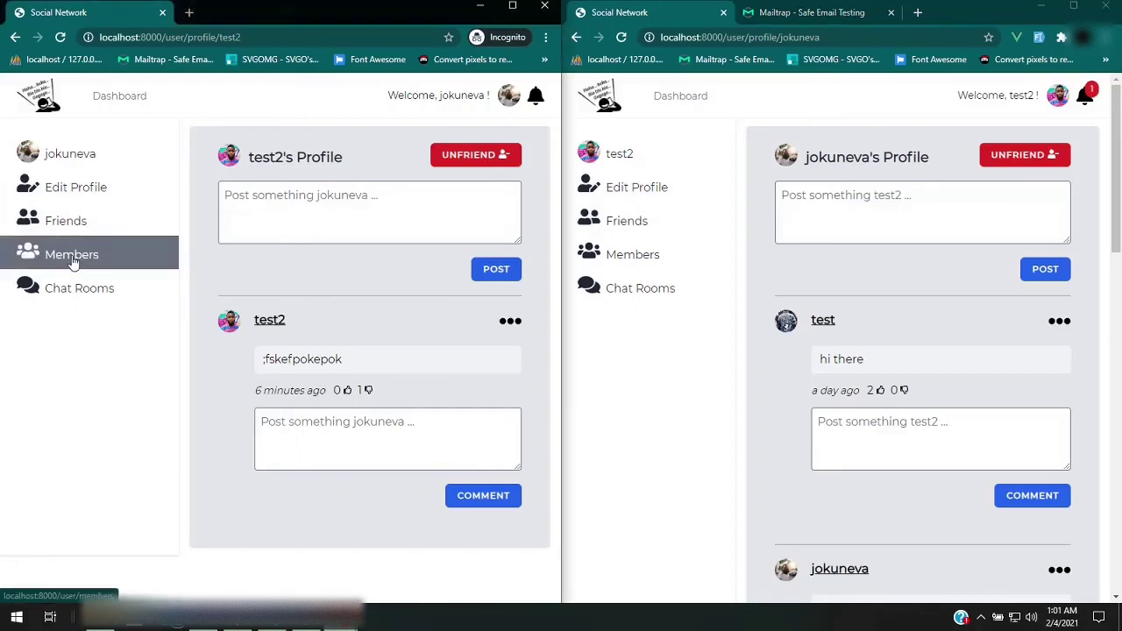
click(73, 264)
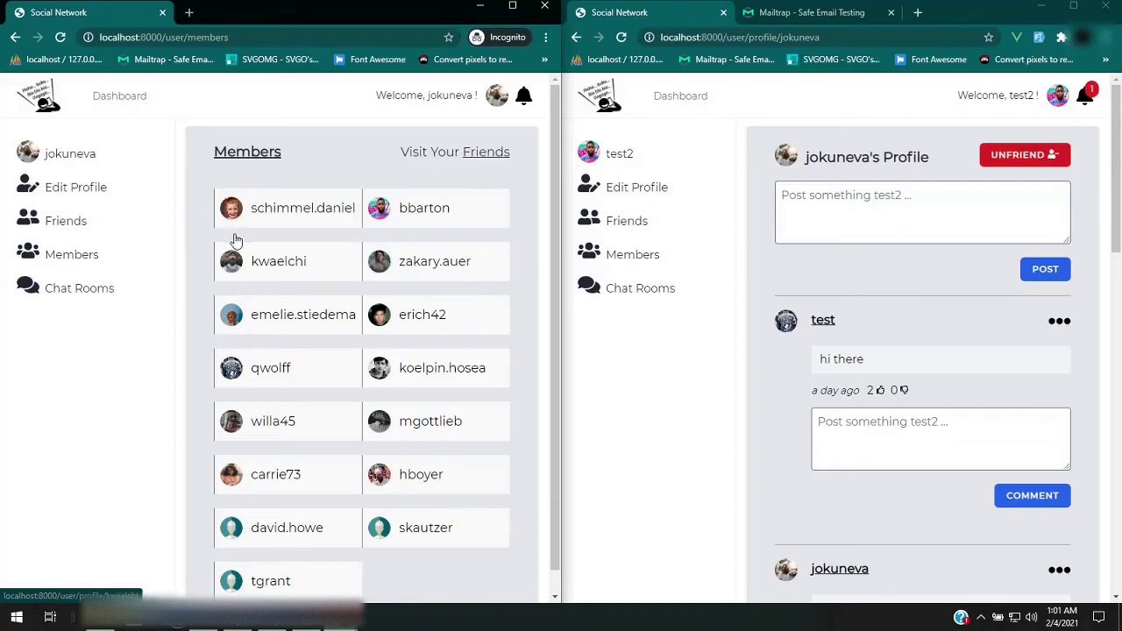
scroll(235, 240, down, 1)
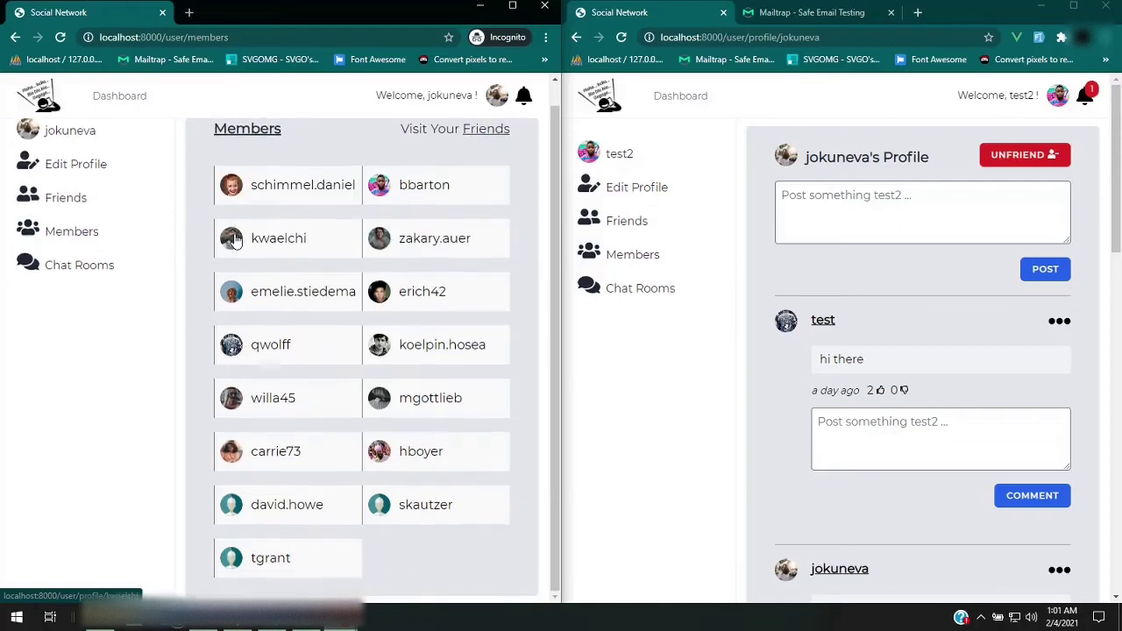
scroll(235, 240, down, 4)
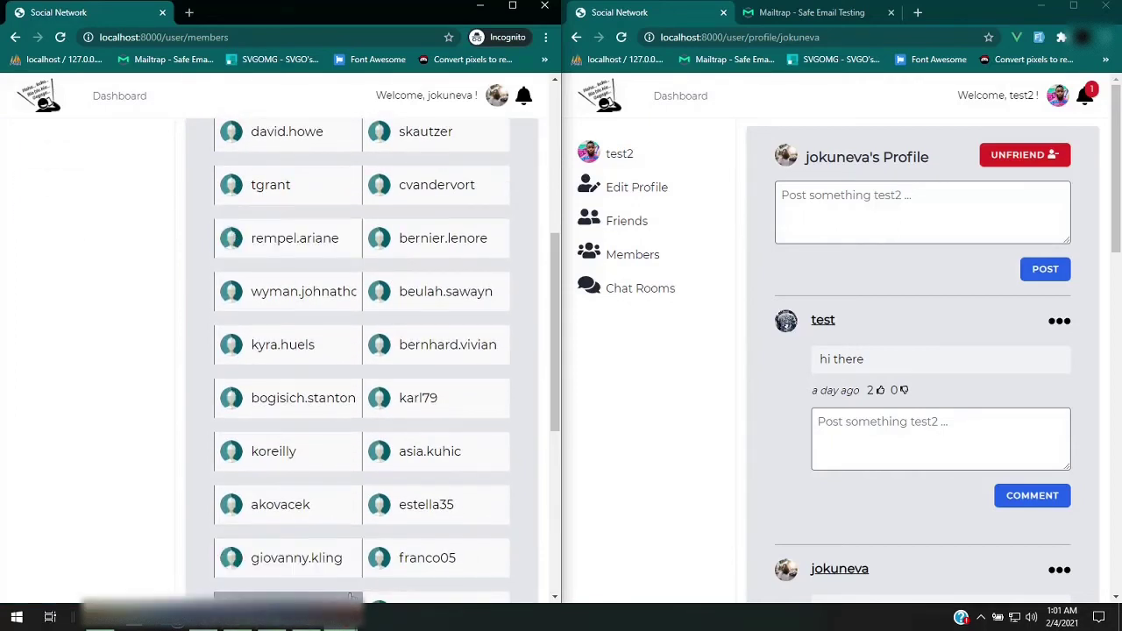
scroll(263, 488, up, 5)
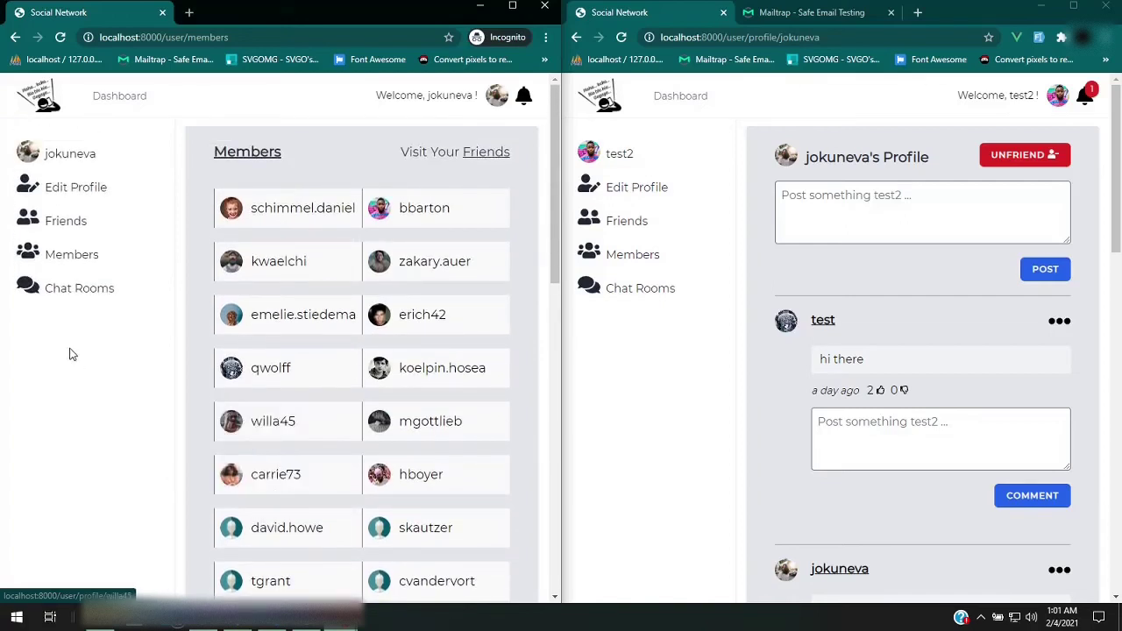
Join the Kansas room as jokuneva, then open the Chat Rooms list in test2's window
click(76, 301)
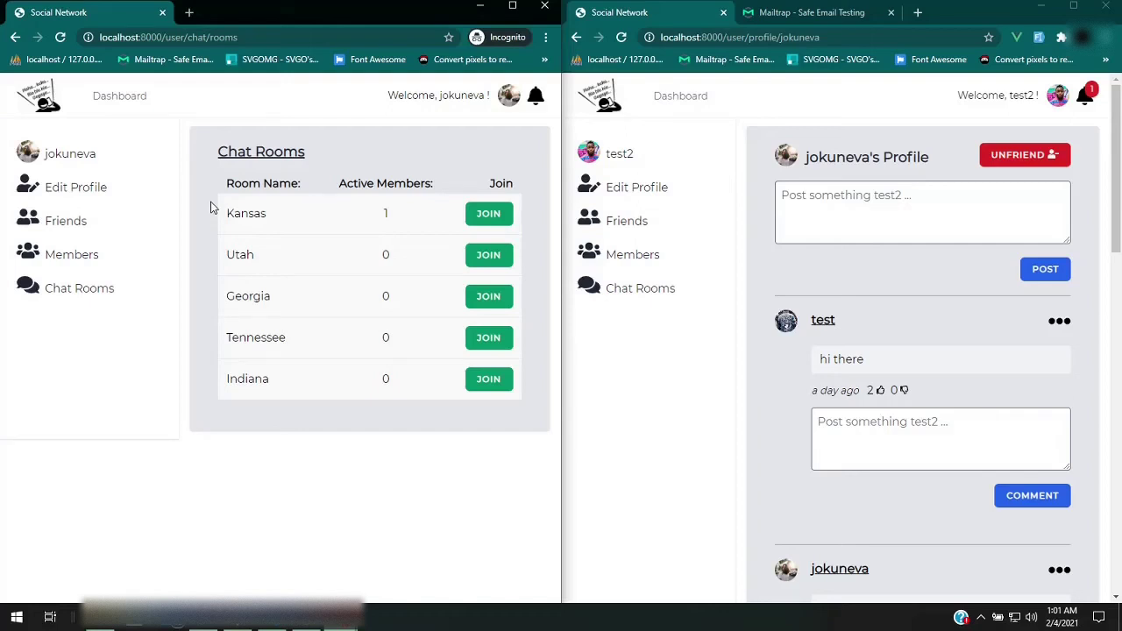
click(481, 218)
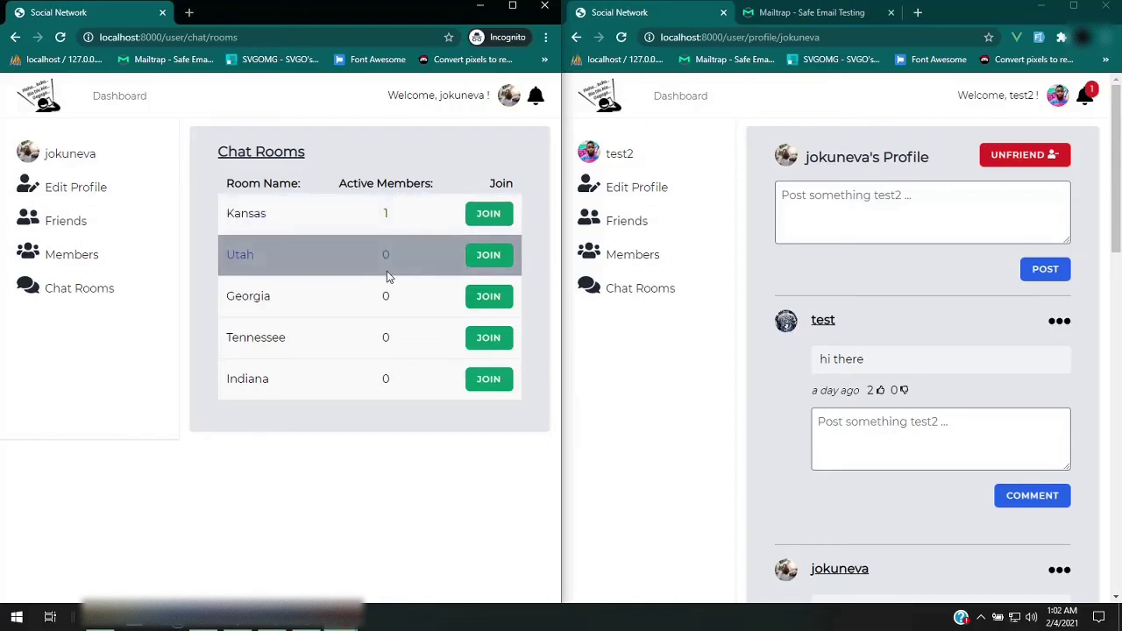
click(627, 287)
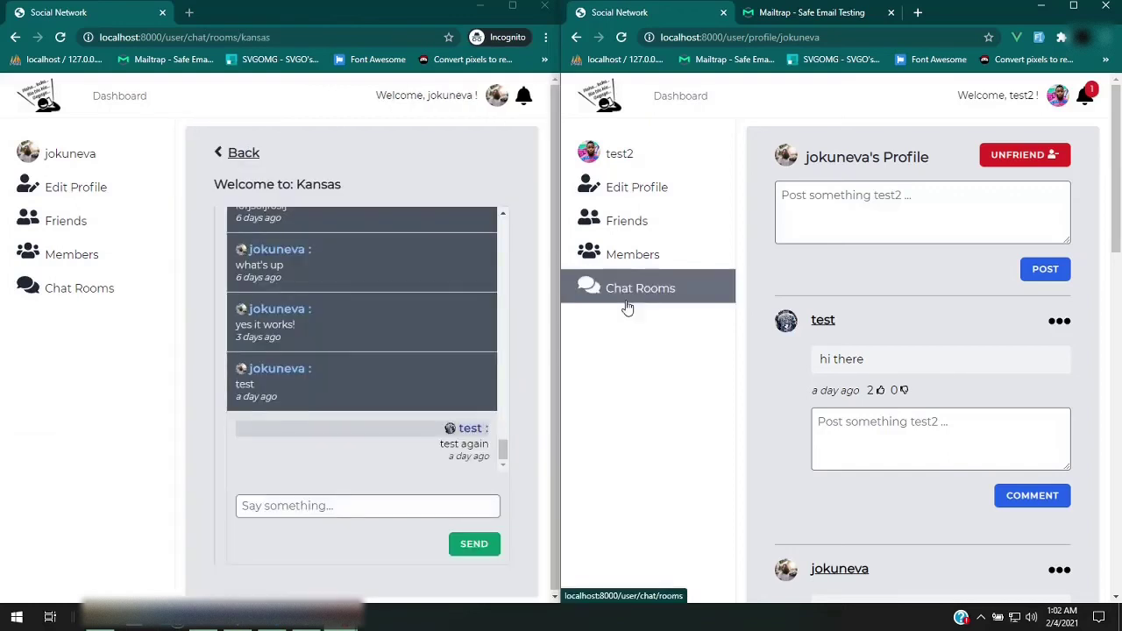
click(626, 298)
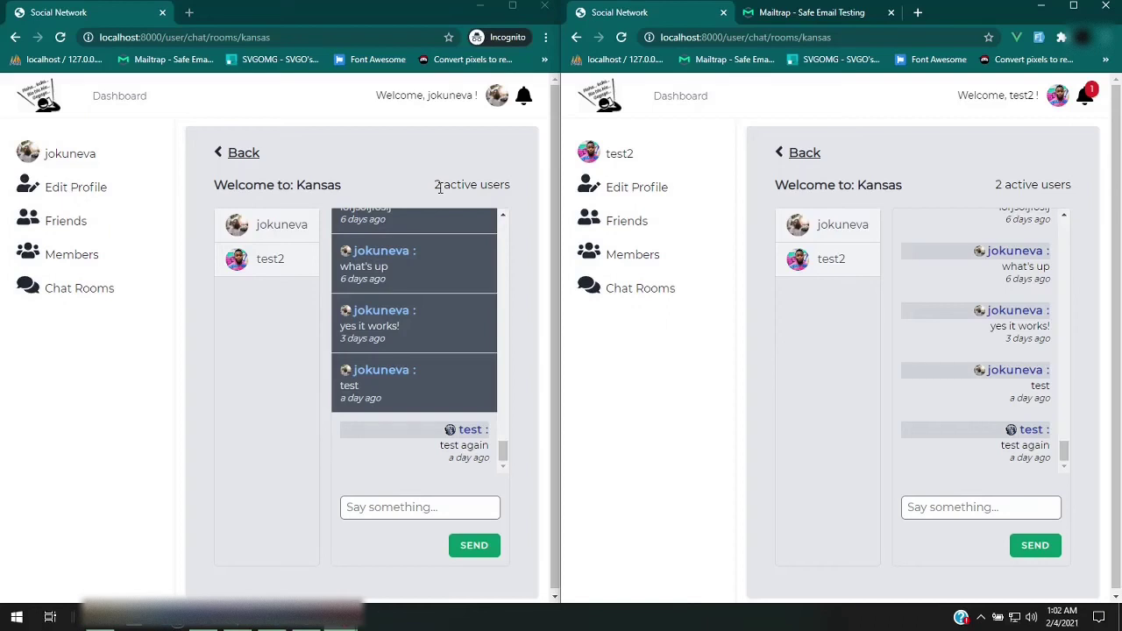
Post 'hi' in the Kansas chat as jokuneva
click(452, 507)
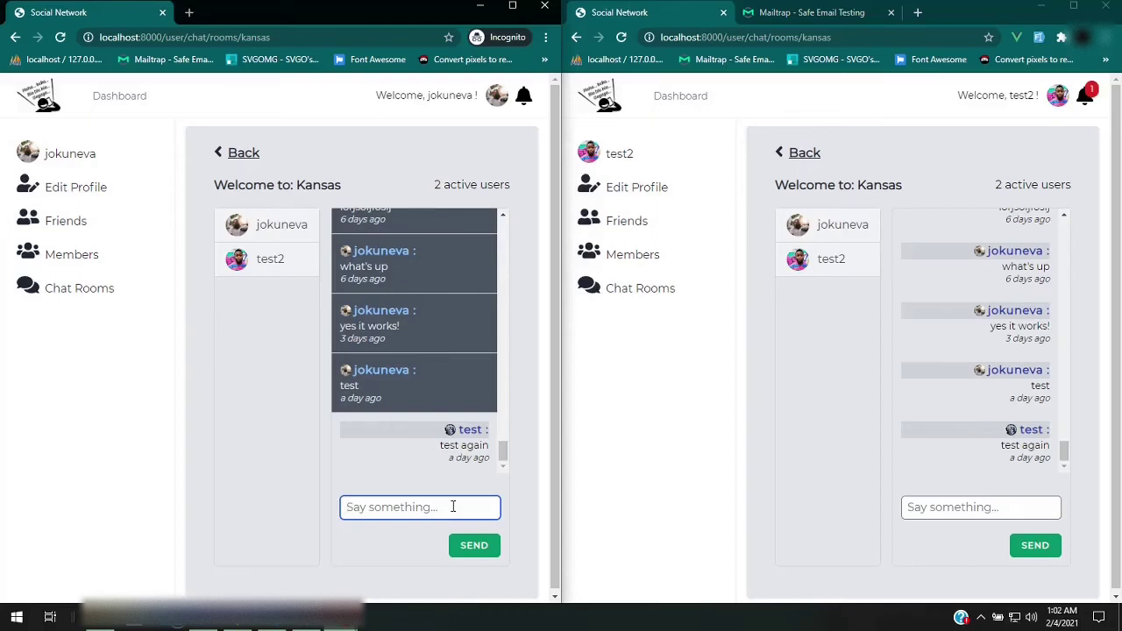
text(hi)
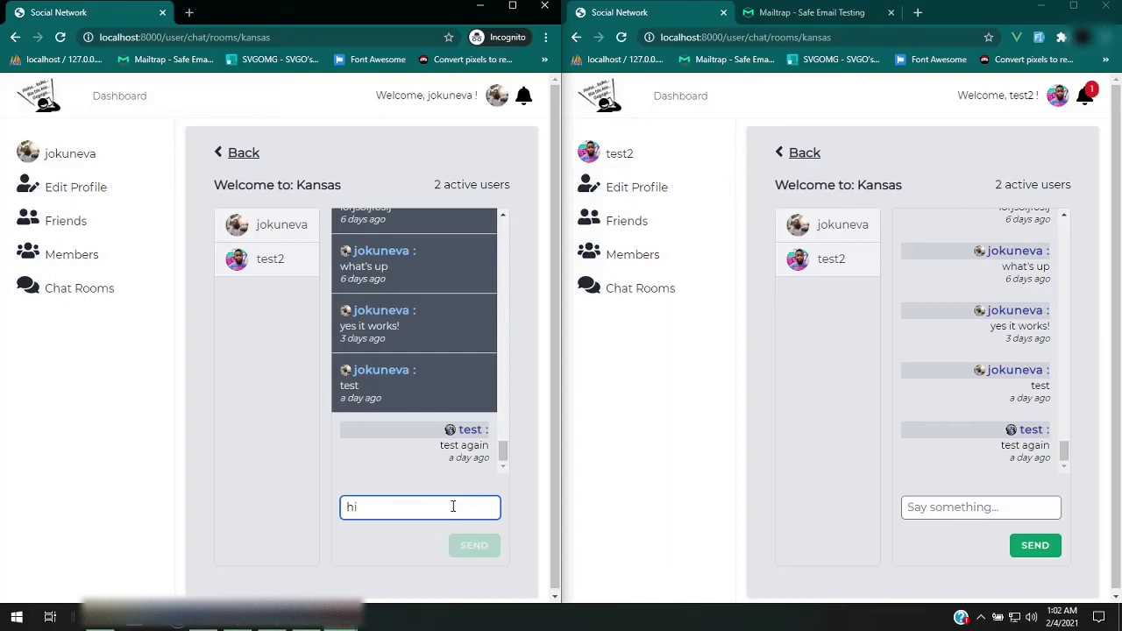
key(Return)
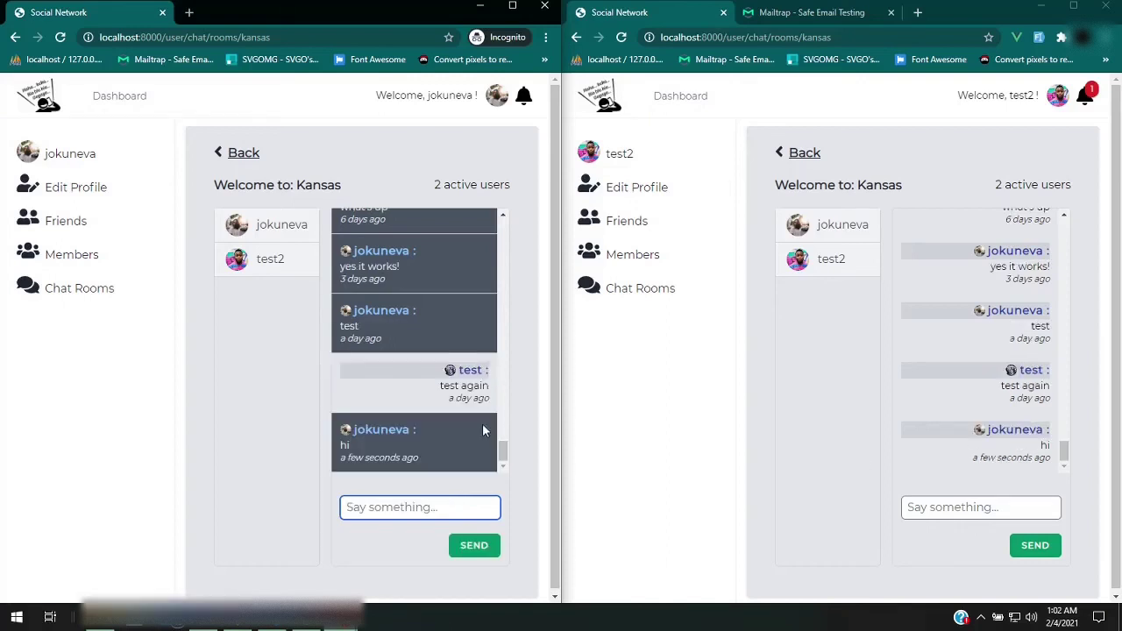
Reply 'hello' in the Kansas chat as test2
click(971, 509)
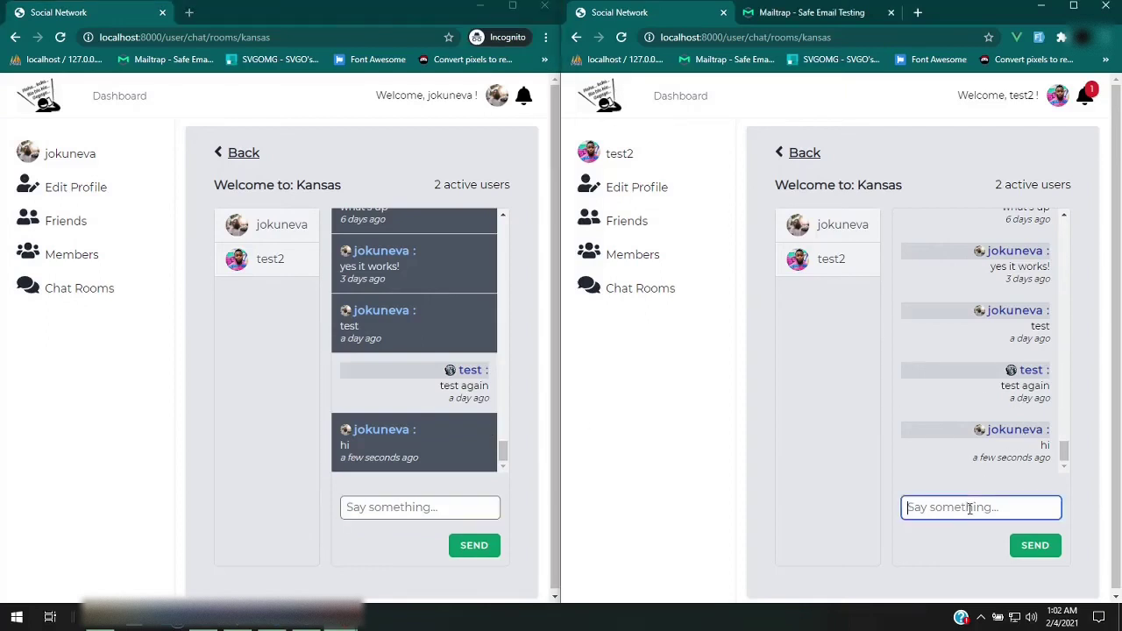
text(hello)
key(Return)
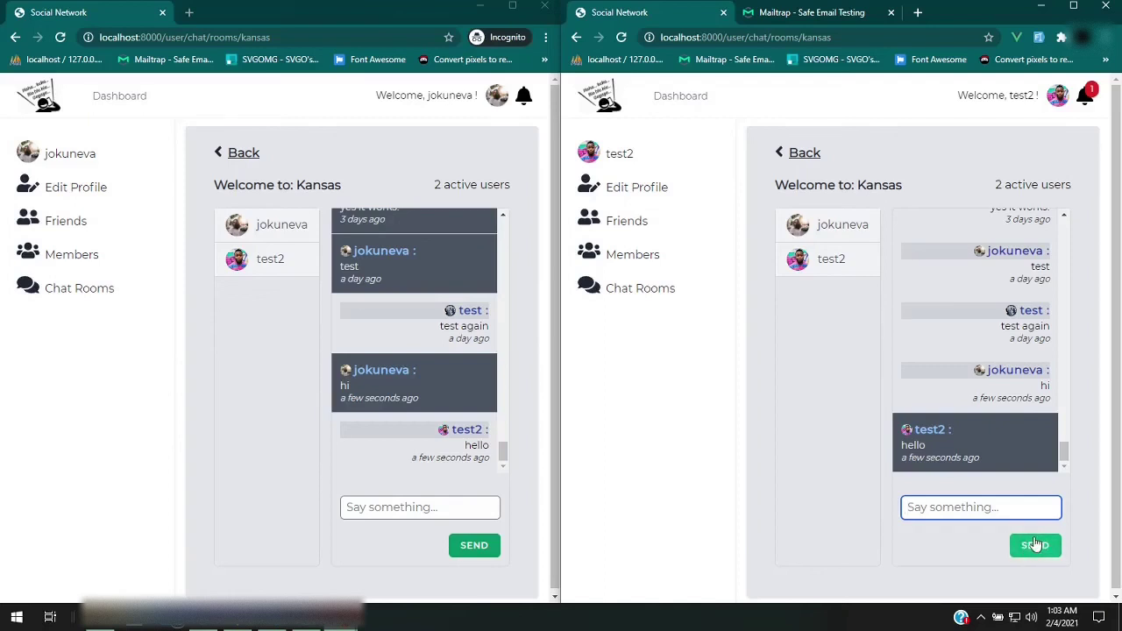
click(1037, 545)
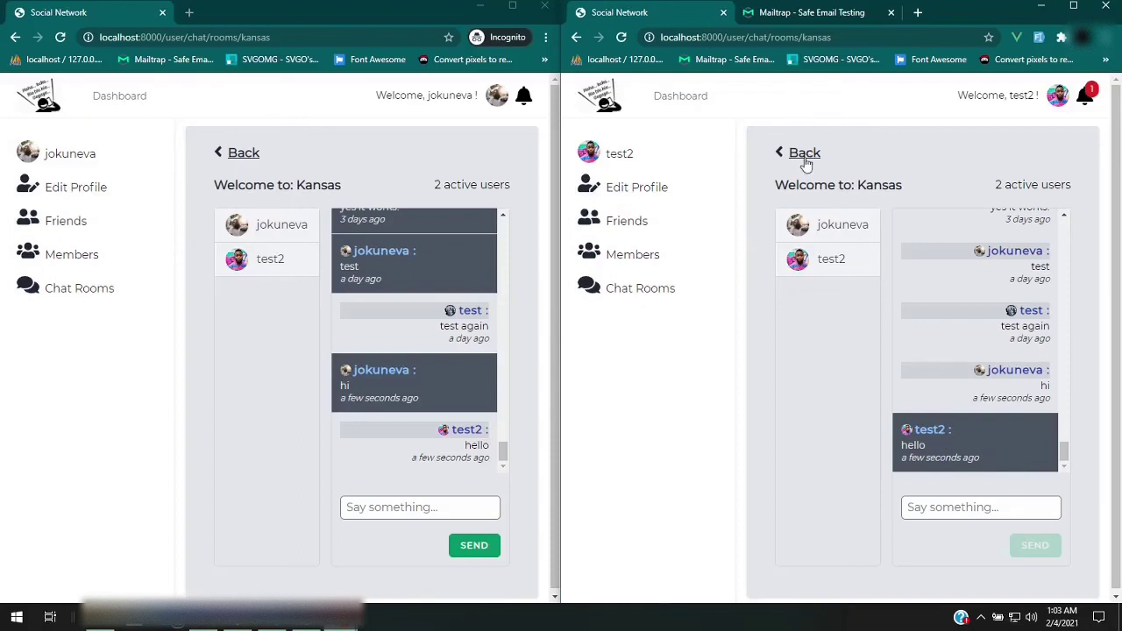
Leave the Kansas room in jokuneva's window and then in test2's window
click(244, 154)
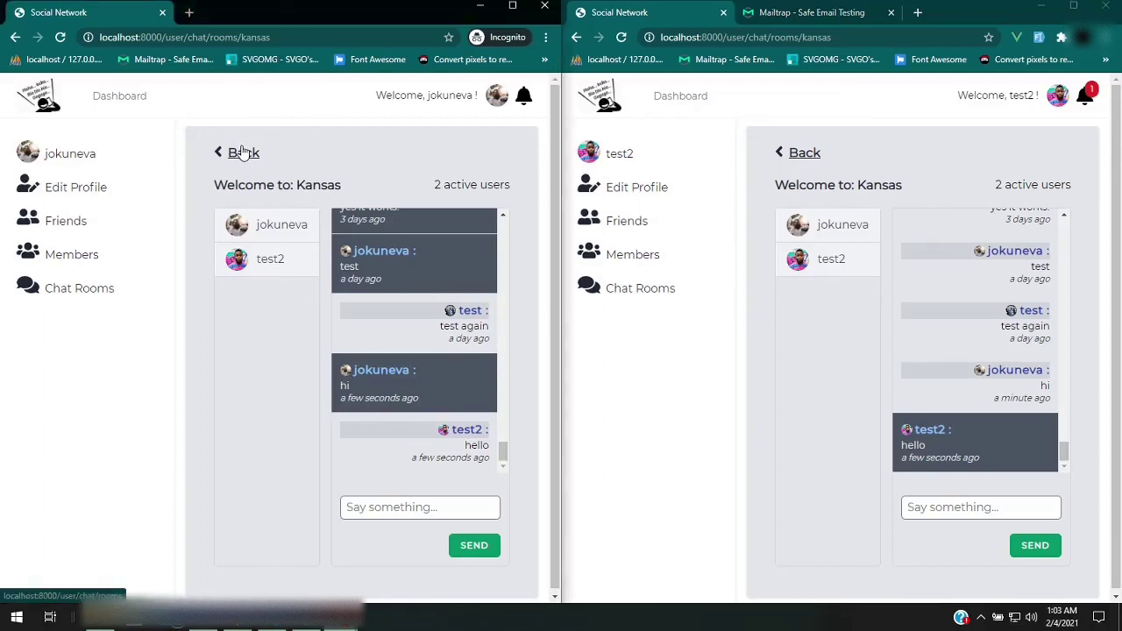
click(243, 153)
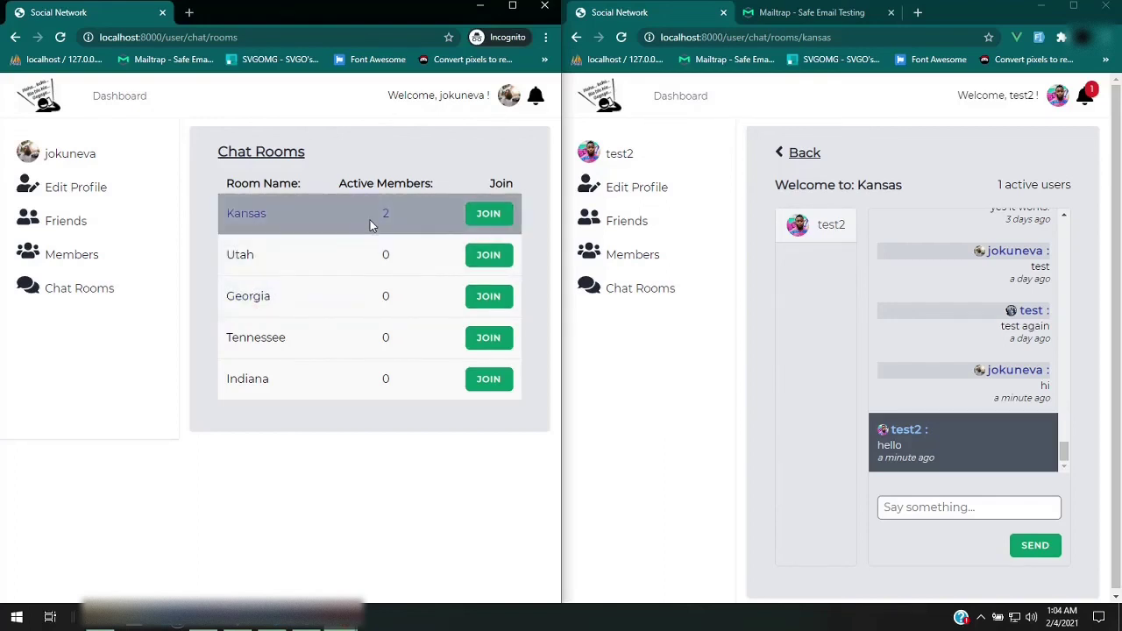
click(811, 163)
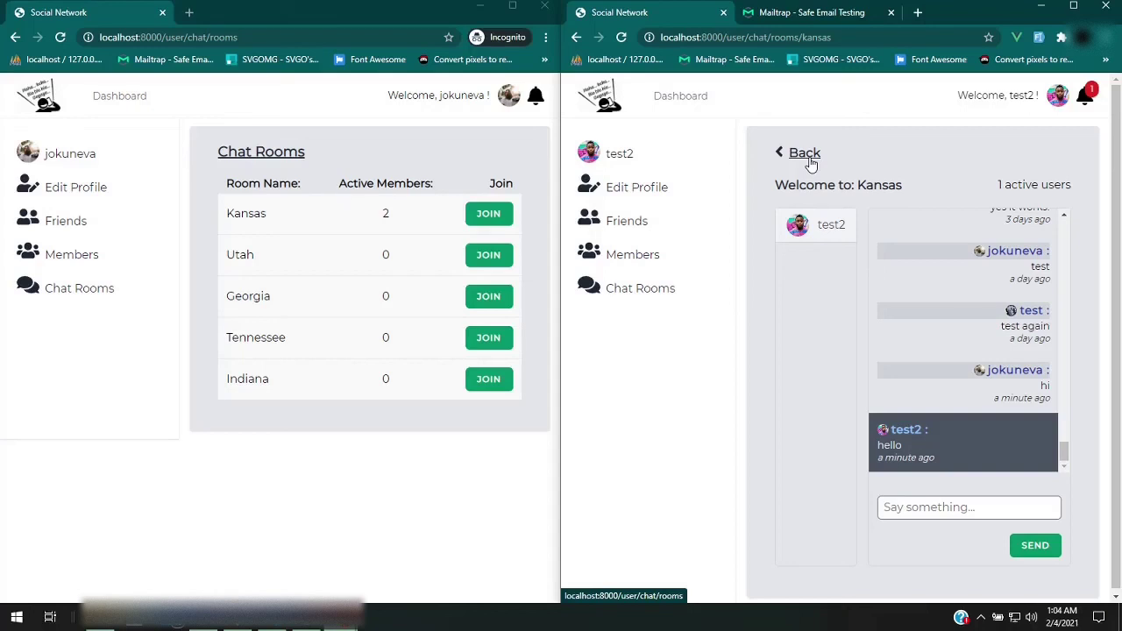
click(811, 163)
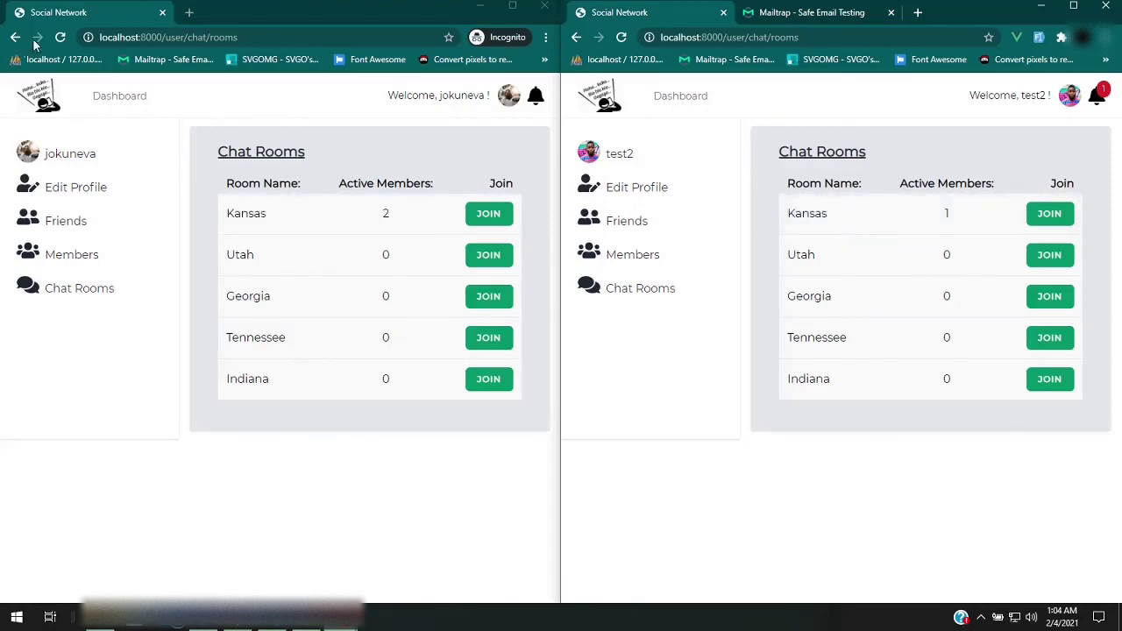
Reload jokuneva's Chat Rooms page so the Kansas count updates to 1 member
click(60, 38)
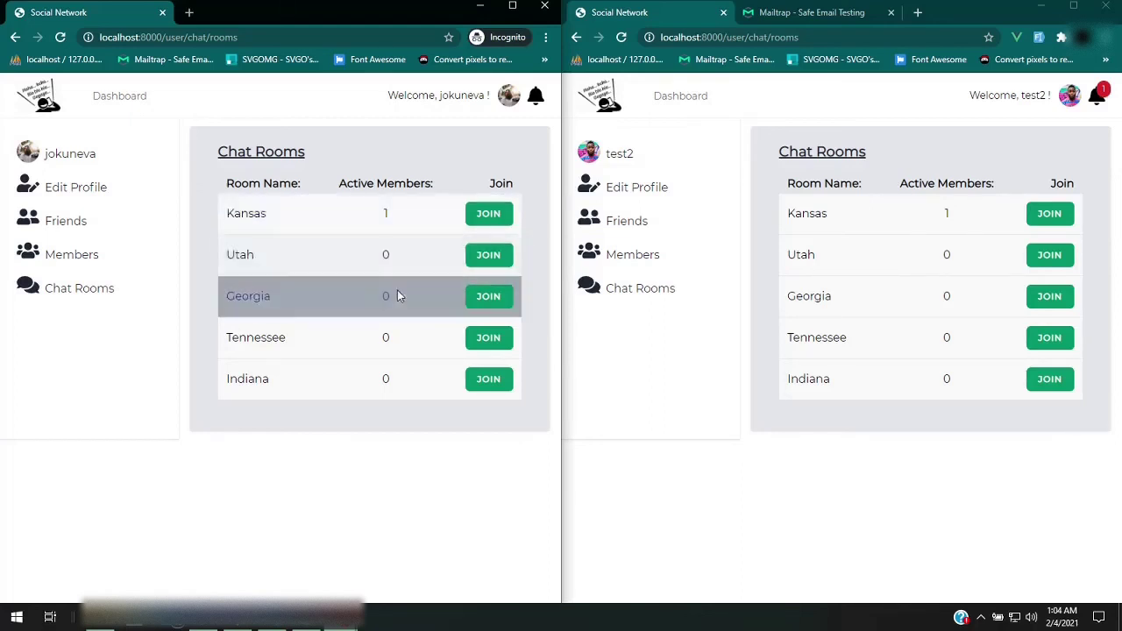
mouse_move(272, 618)
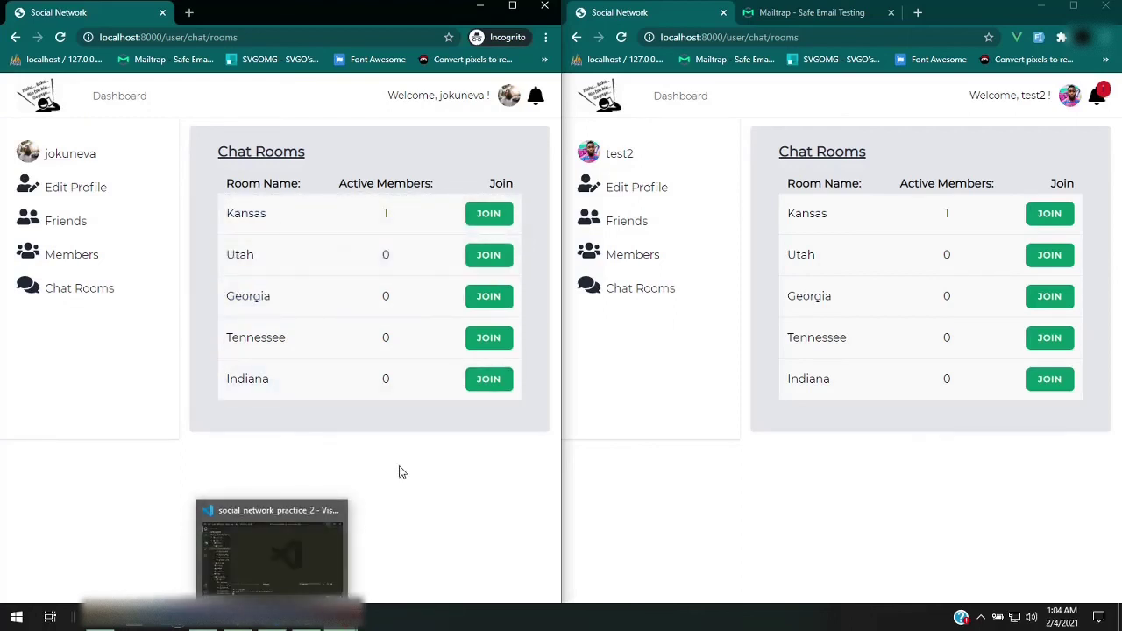